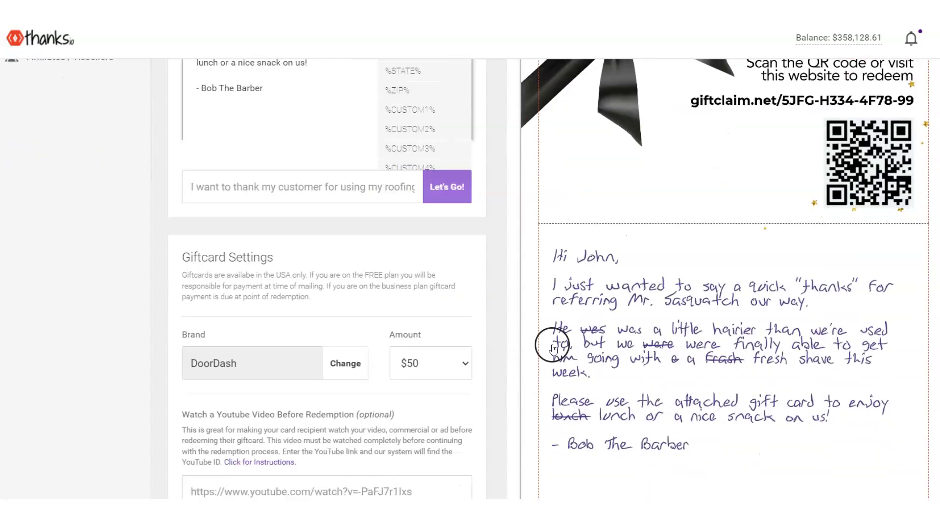
Examine the gift card preview with its handwritten message enlarged, and check the Realism option of the handwriting
scroll(666, 343, "up", 4)
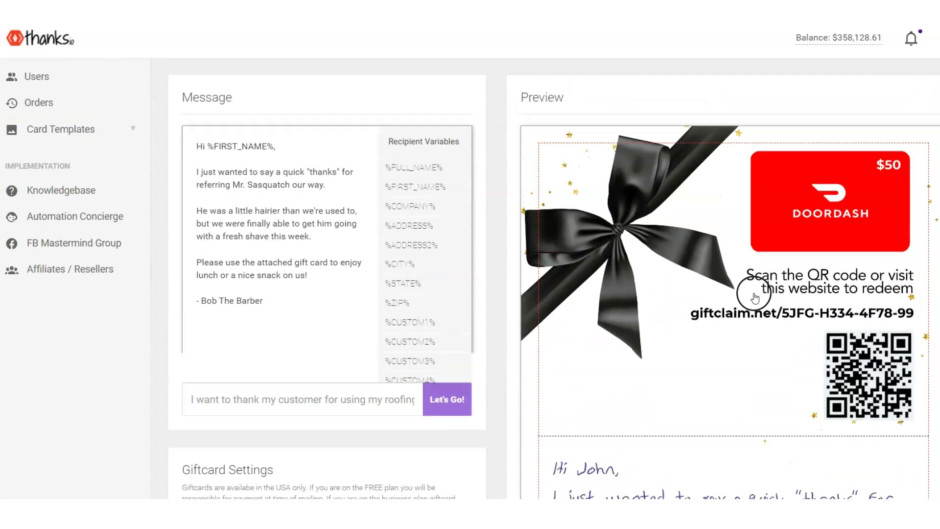
scroll(751, 290, "down", 4)
left_click(723, 267)
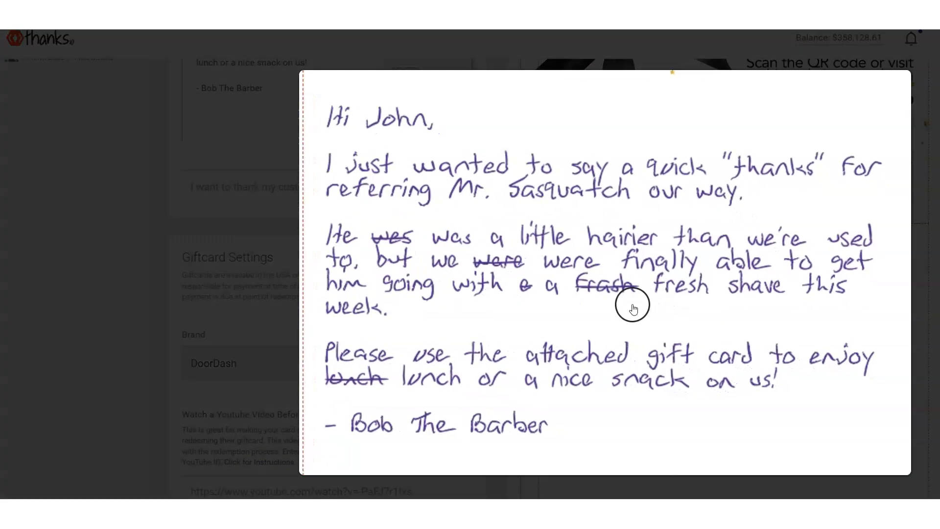
scroll(646, 350, "up", 2)
scroll(649, 355, "up", 5)
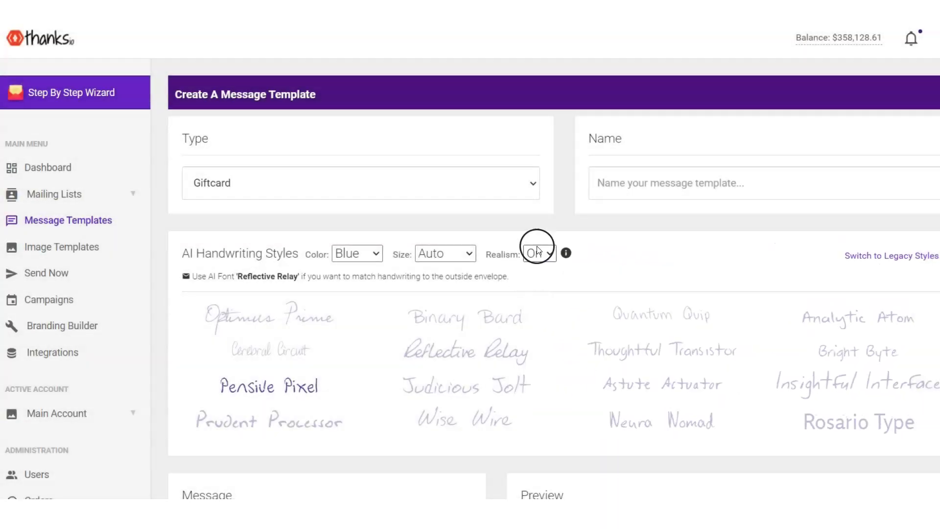
left_click(538, 252)
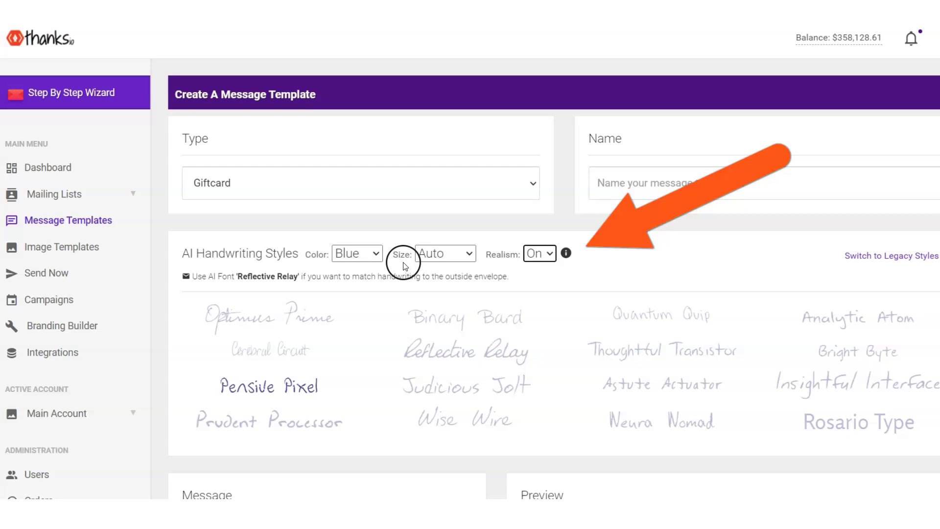
Switch the AI handwriting style to Reflective Relay and show the note in the preview
scroll(649, 358, "down", 9)
scroll(647, 357, "down", 6)
left_click(657, 331)
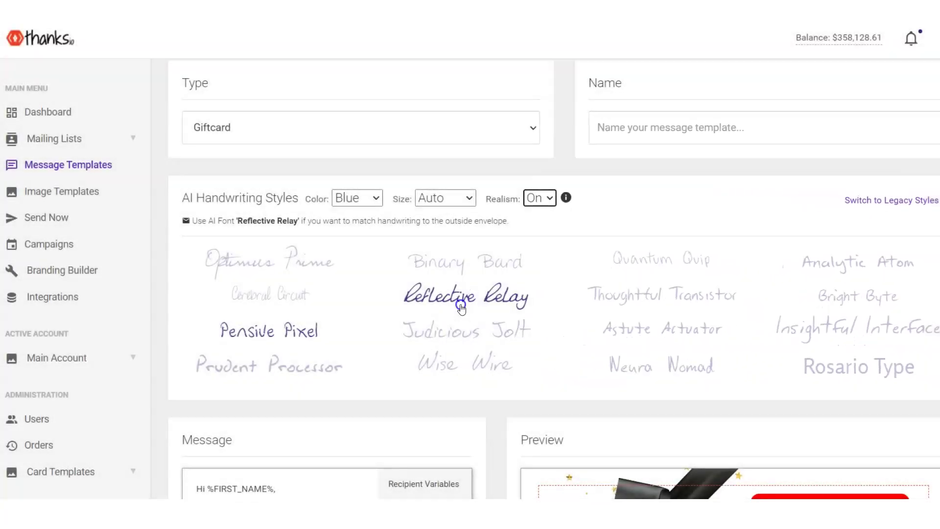
scroll(505, 289, "down", 10)
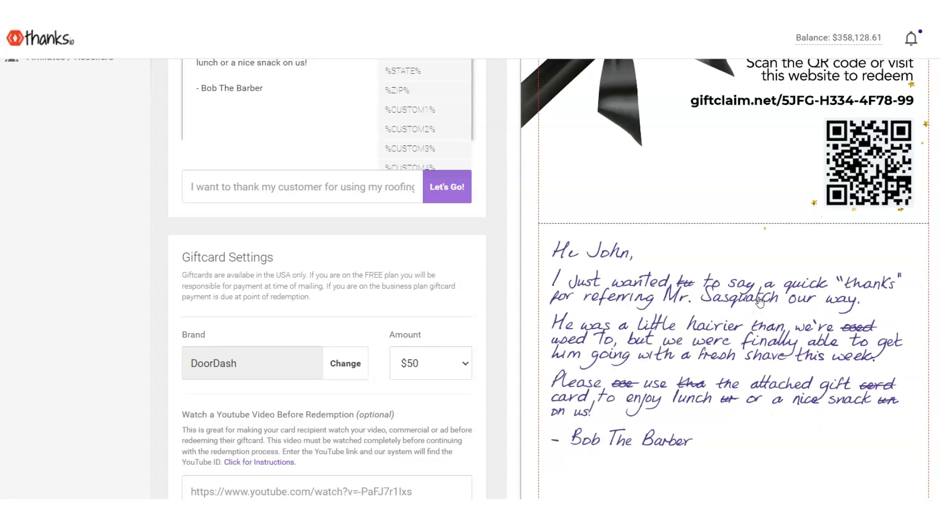
Examine the full gift card preview, including the handwritten note, the DoorDash card and the QR code
scroll(760, 301, "down", 1)
scroll(715, 374, "up", 1)
scroll(705, 426, "down", 2)
scroll(686, 356, "up", 7)
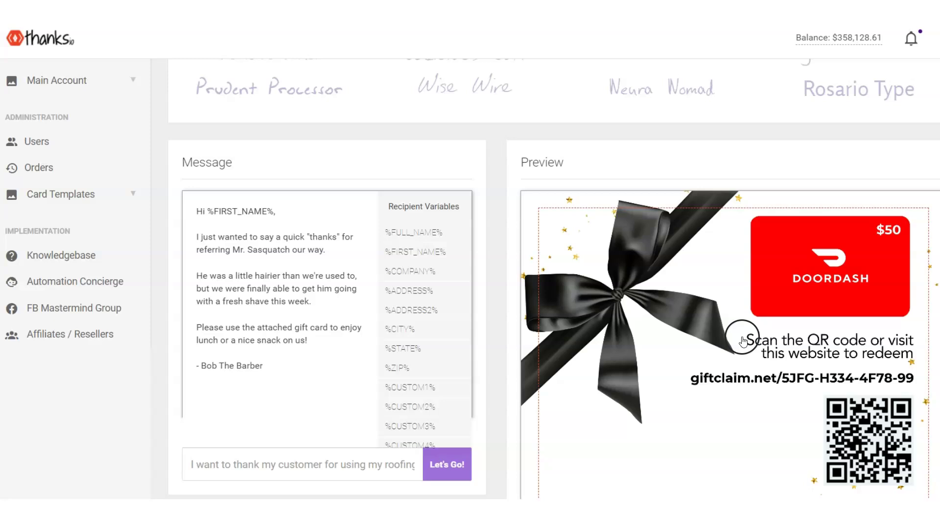
scroll(343, 392, "down", 5)
scroll(363, 392, "down", 2)
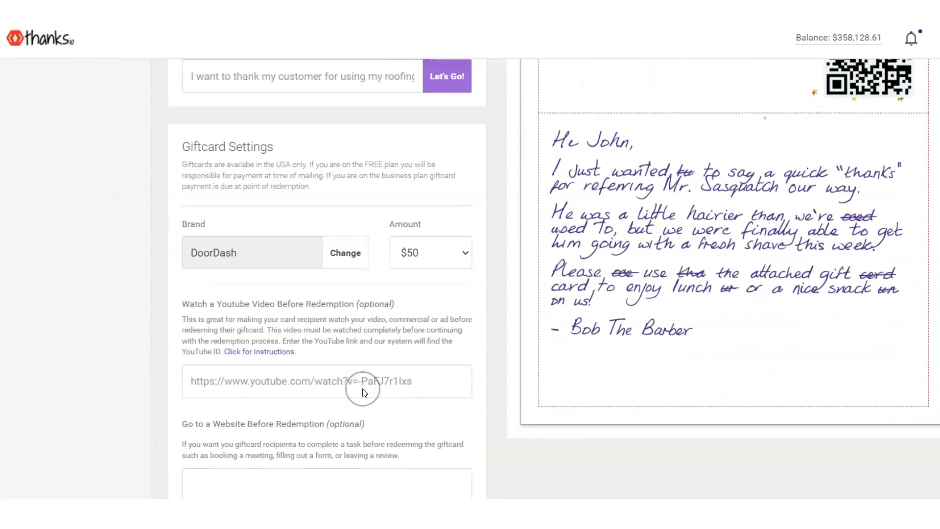
scroll(641, 266, "up", 4)
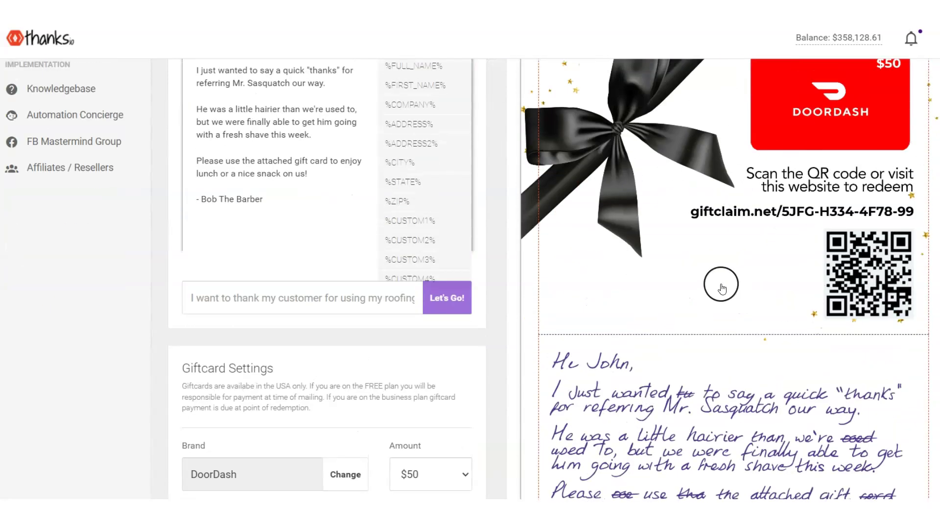
scroll(721, 288, "up", 1)
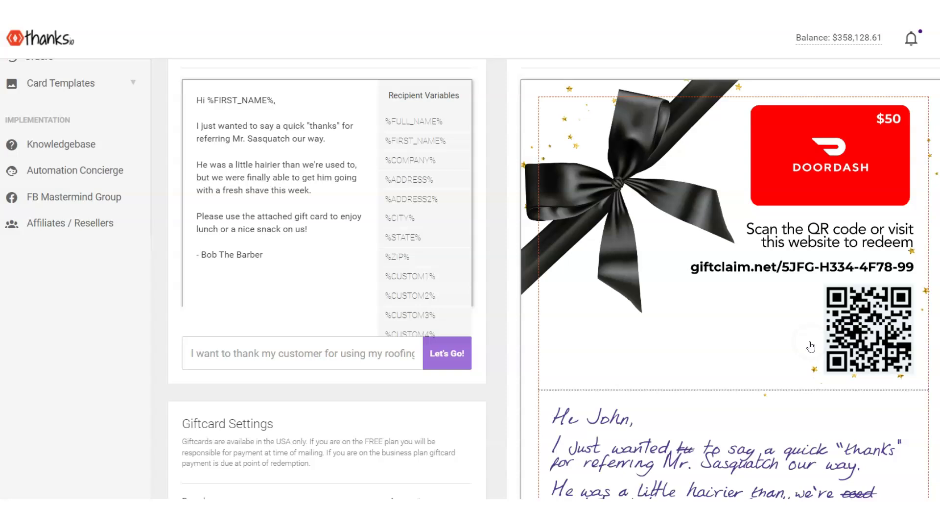
scroll(811, 347, "down", 7)
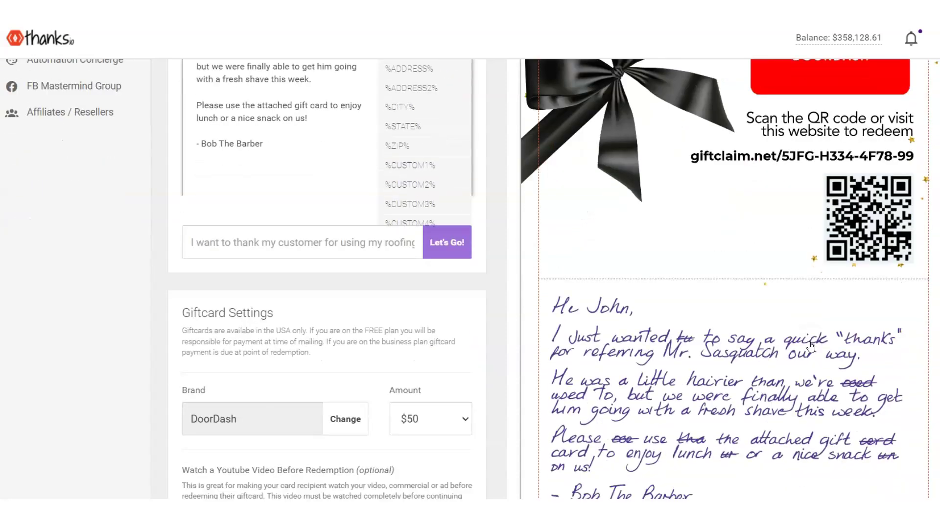
Change the AI handwriting style to Astute Actuator and check the note in the preview
scroll(811, 347, "up", 15)
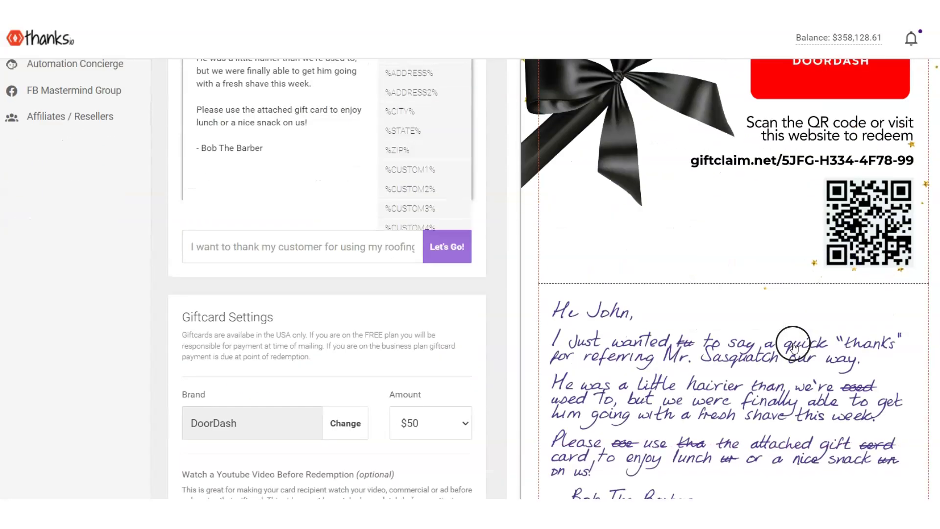
left_click(627, 276)
scroll(492, 341, "down", 7)
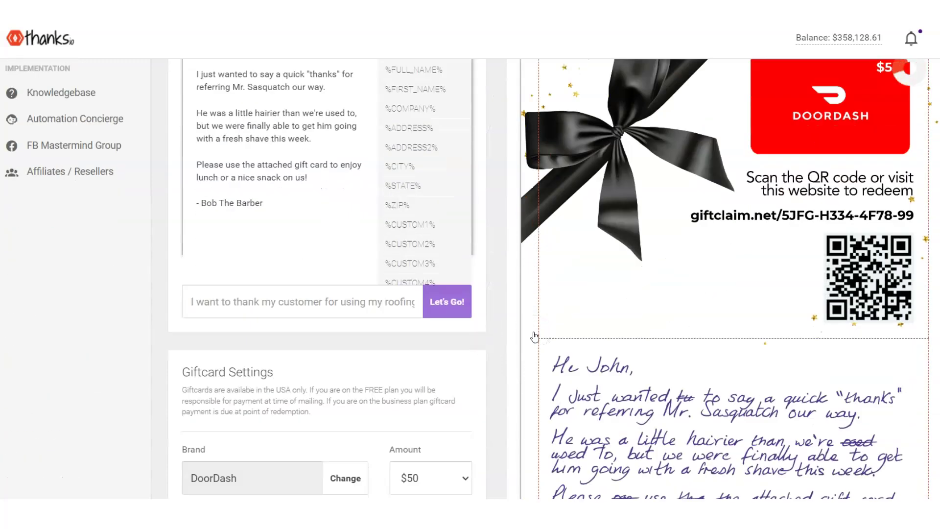
left_click(638, 315)
scroll(639, 316, "down", 6)
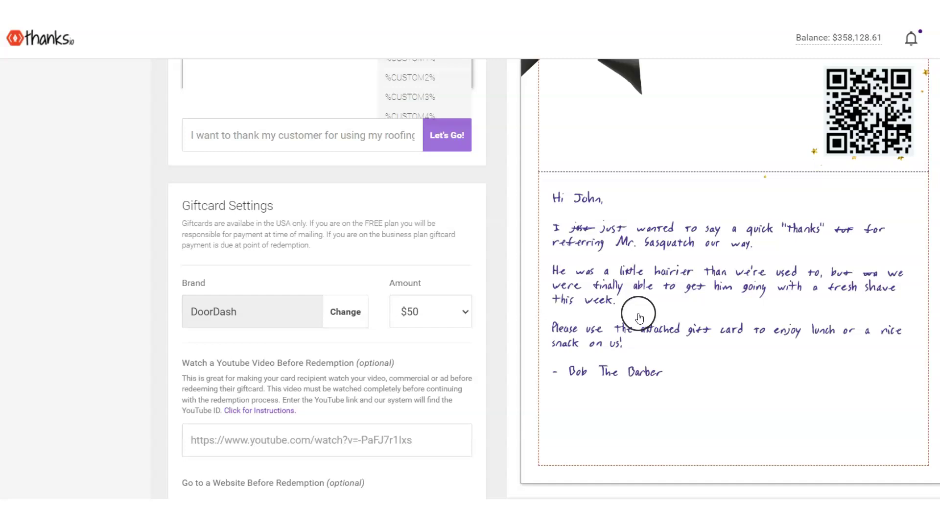
scroll(639, 319, "up", 15)
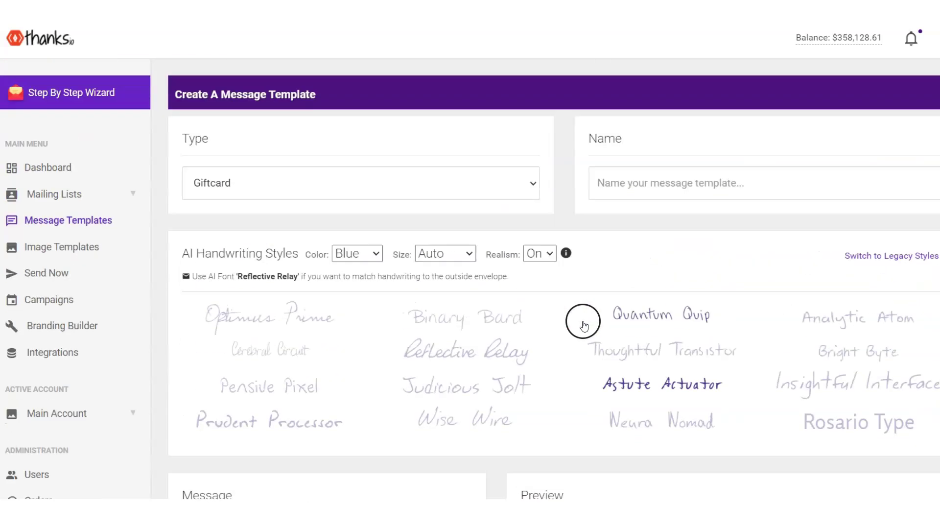
Open the Step By Step Wizard and look over the mail types that can be sent and their prices
left_click(94, 94)
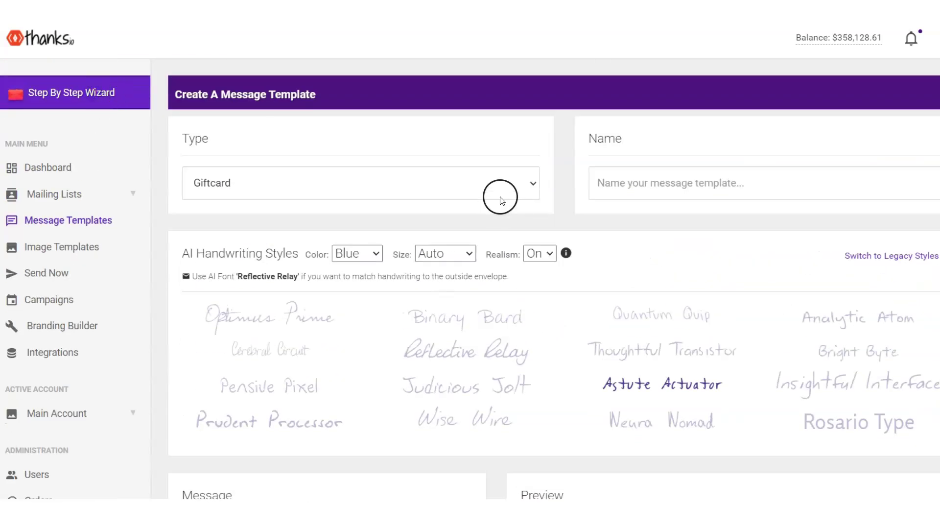
scroll(334, 312, "down", 2)
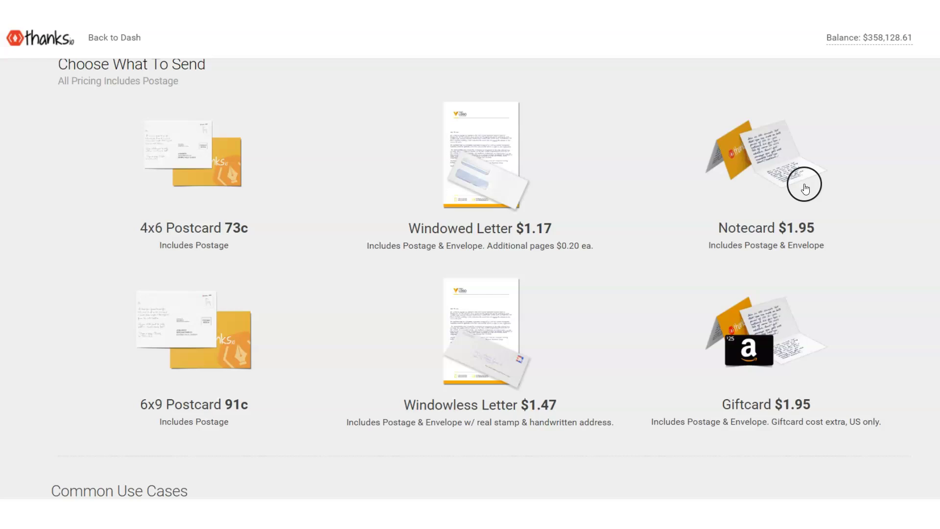
scroll(824, 336, "down", 3)
scroll(825, 336, "up", 2)
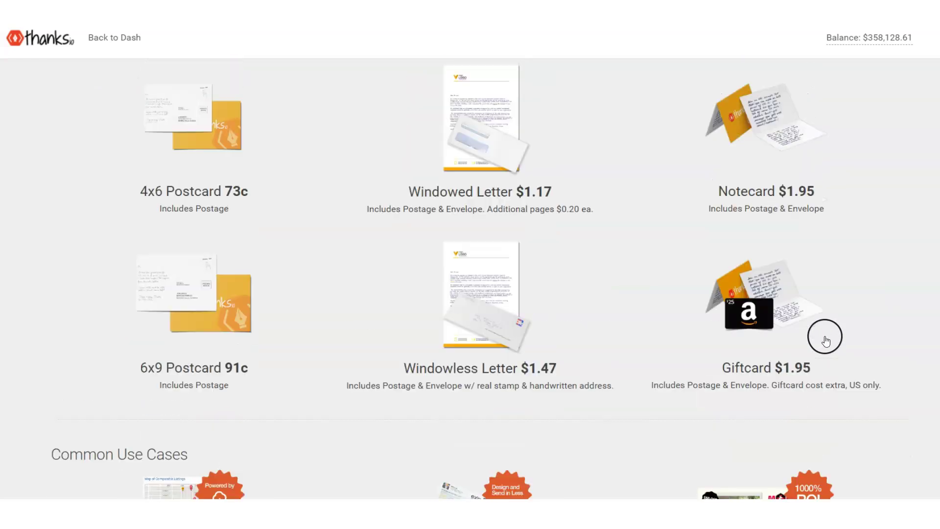
scroll(825, 337, "up", 2)
scroll(809, 336, "up", 1)
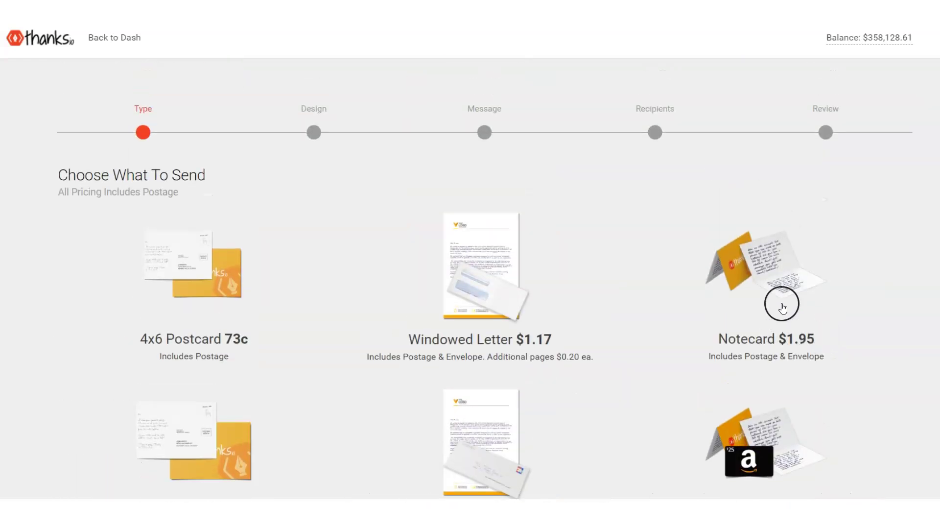
Leave the wizard, go to the mailing lists and open the Radius Search form for a new list
left_click(128, 37)
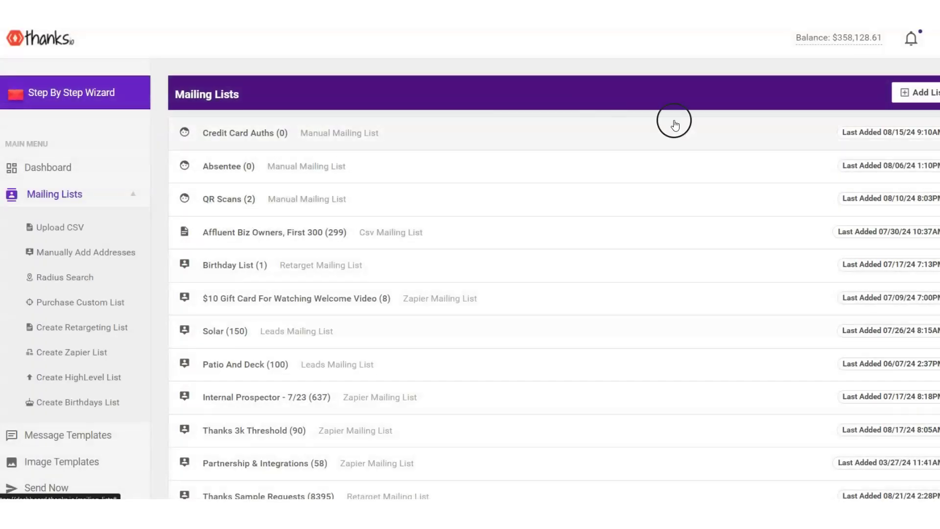
left_click(915, 92)
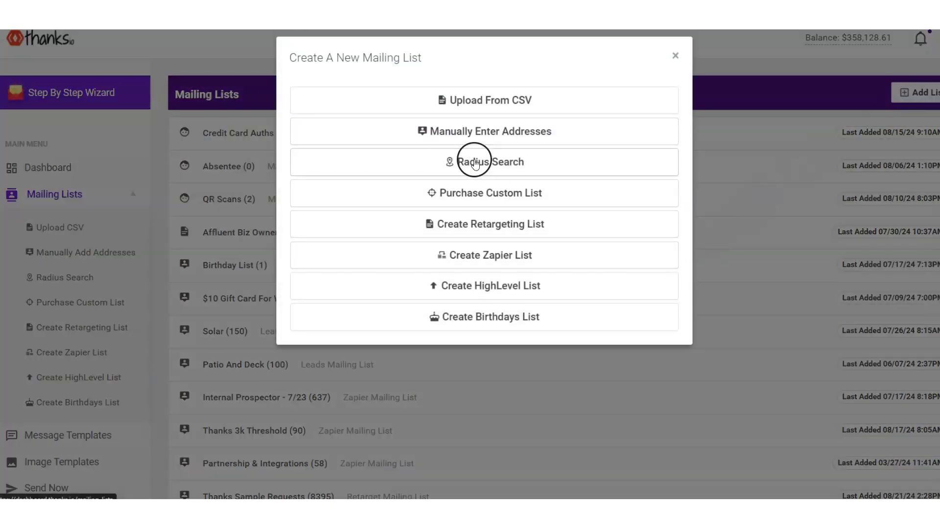
left_click(473, 160)
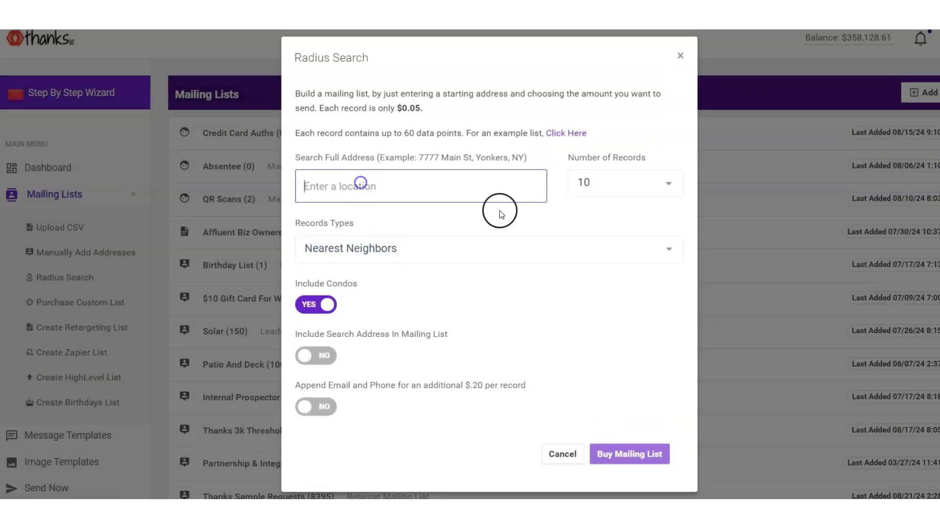
Browse the record types offered in Radius Search and close the form without buying a list
left_click(415, 246)
scroll(420, 323, "down", 3)
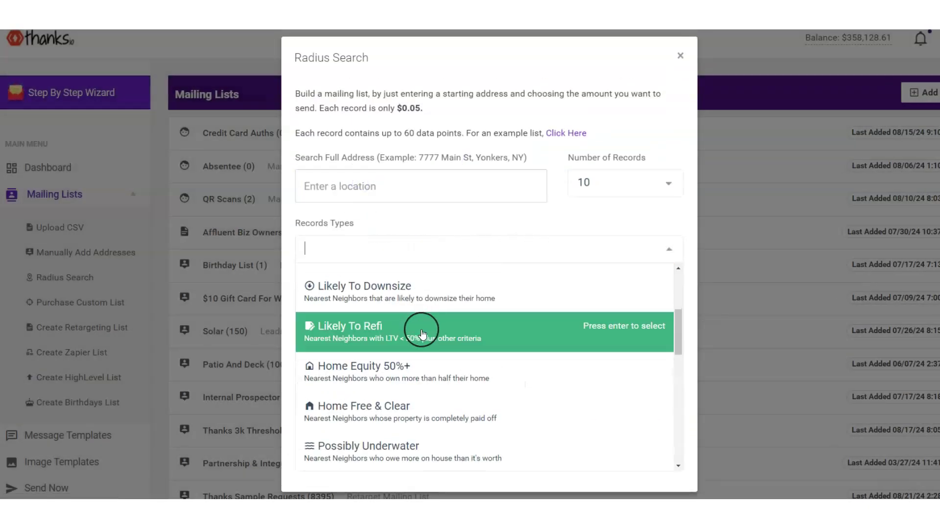
scroll(433, 440, "down", 3)
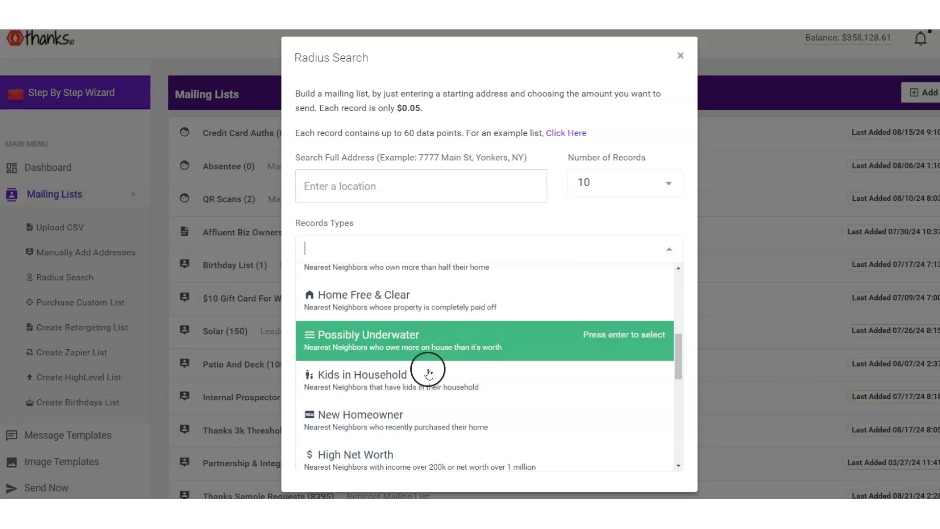
scroll(426, 392, "down", 8)
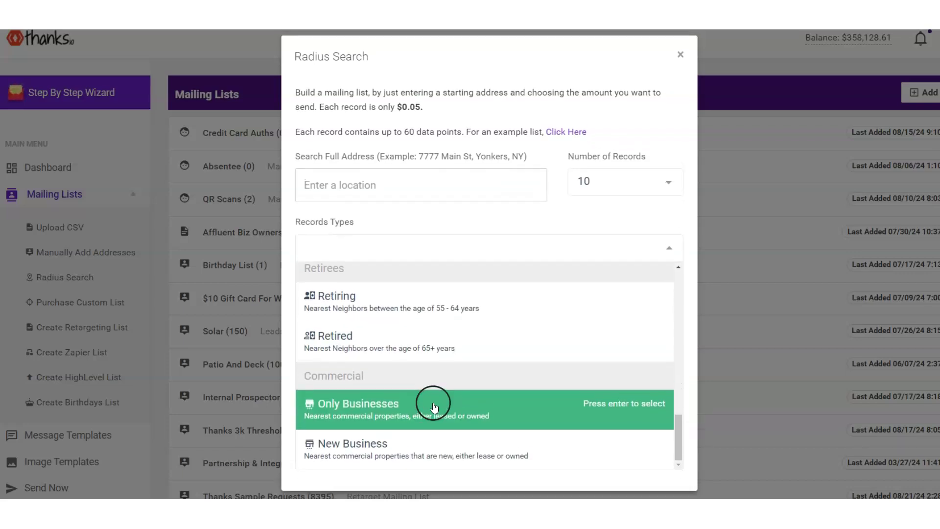
left_click(681, 57)
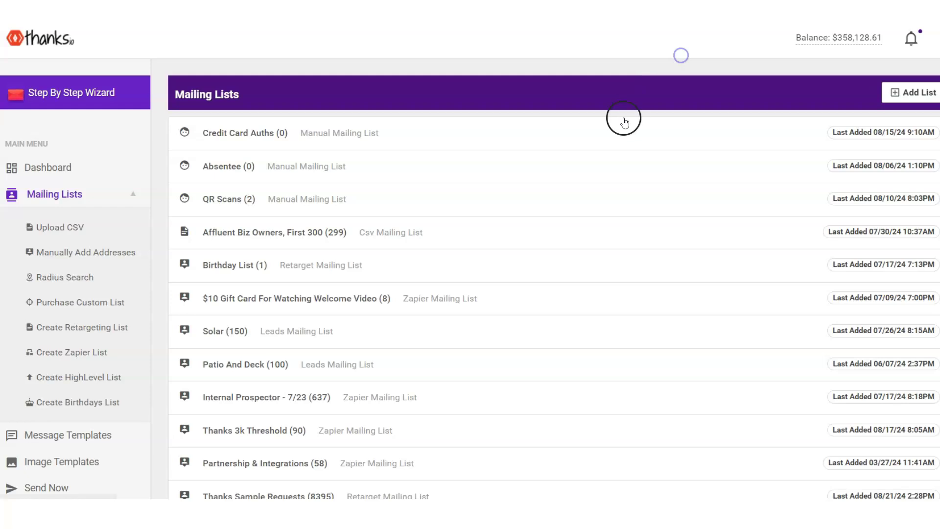
left_click(68, 277)
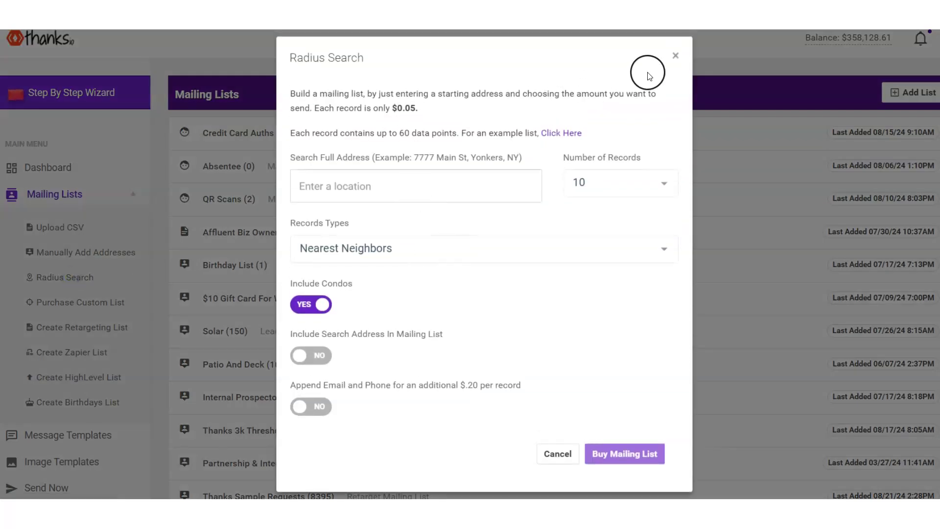
left_click(672, 58)
Open the message templates and look through the saved postcard, notecard and gift card messages
scroll(29, 384, "down", 1)
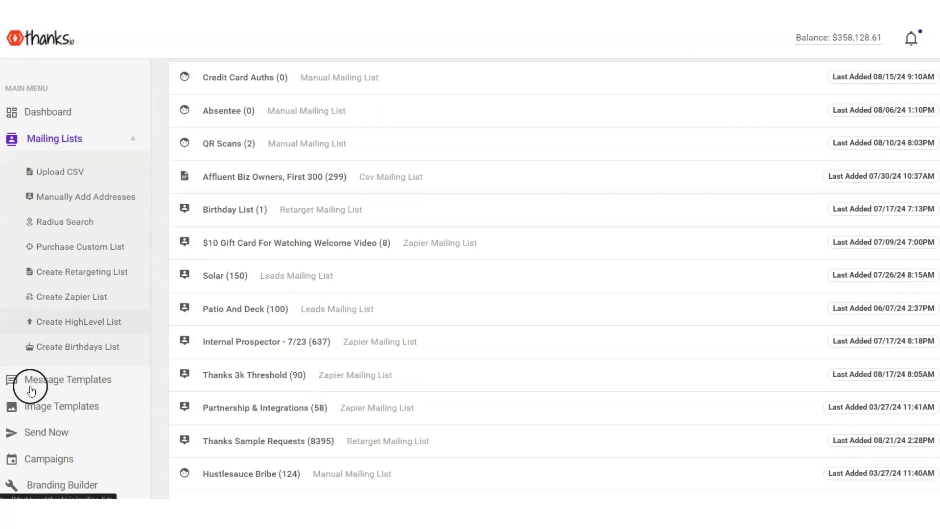
left_click(42, 414)
scroll(59, 399, "down", 3)
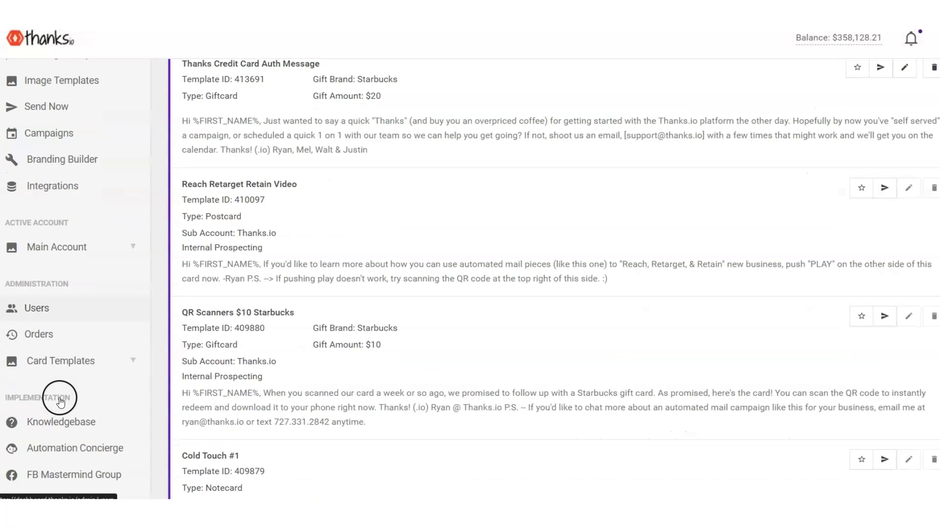
scroll(74, 387, "up", 2)
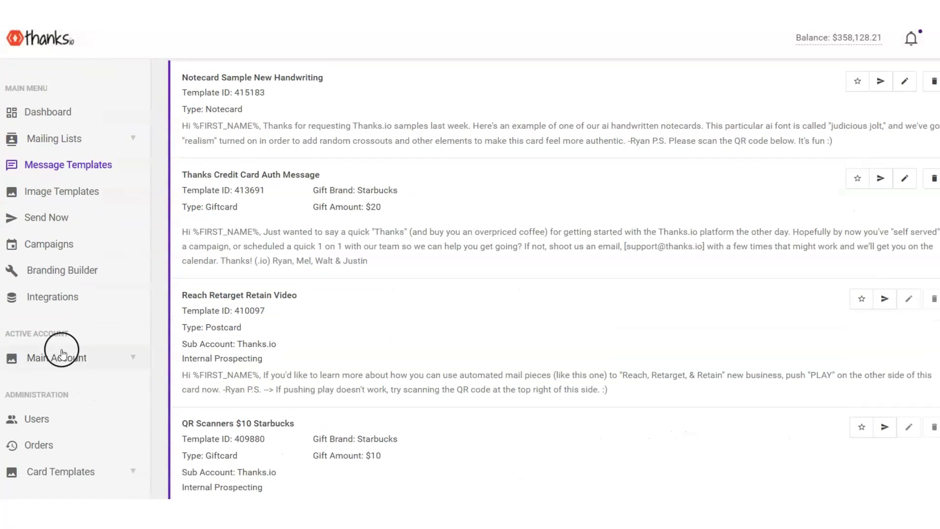
Go to the image templates and open the Image Builder for a new postcard
left_click(45, 190)
left_click(693, 140)
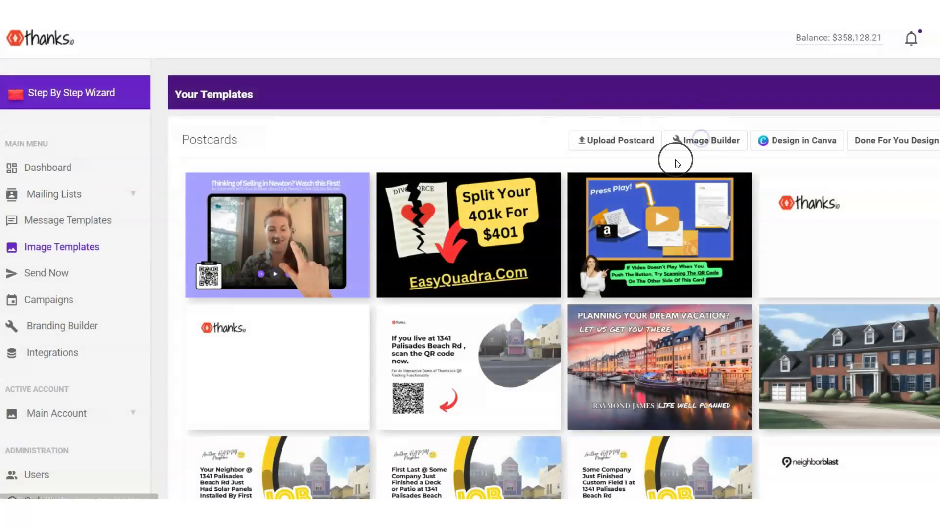
scroll(389, 299, "down", 3)
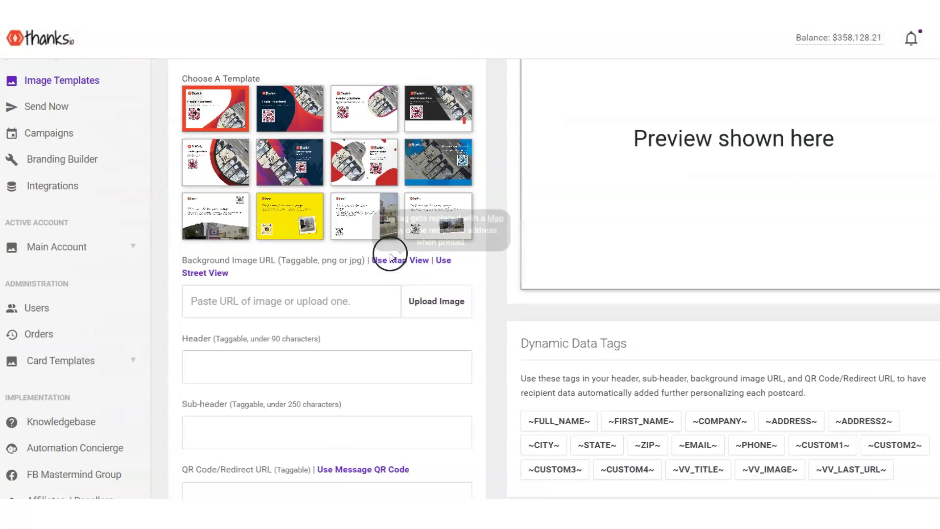
Use Street View as the postcard's background image and choose the third template design in the first row
left_click(444, 259)
scroll(311, 332, "up", 3)
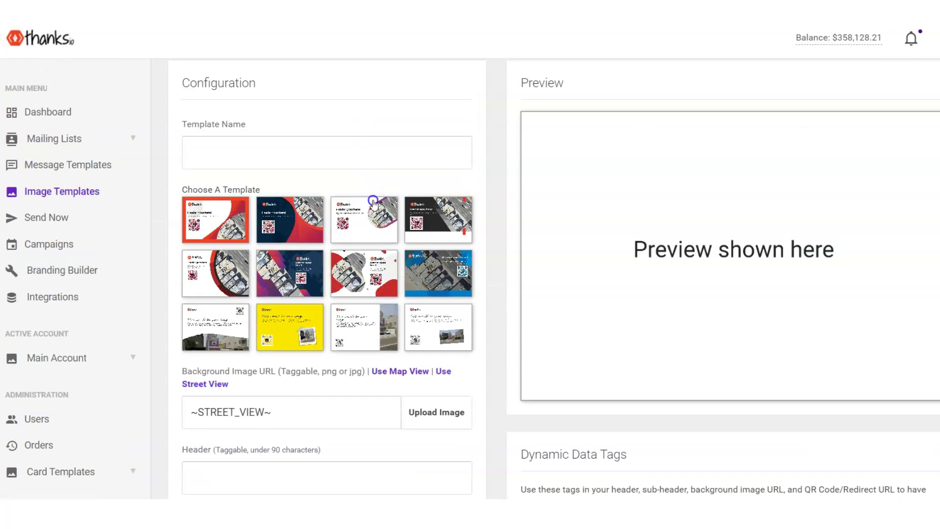
left_click(307, 146)
Enter "adsfasd" as the postcard's header and "adfas" as its sub-header
scroll(308, 145, "down", 3)
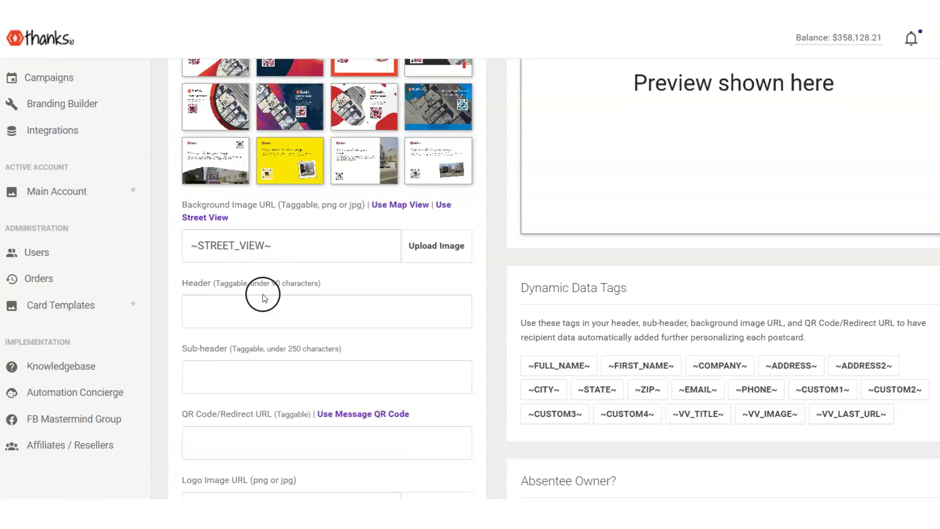
left_click(263, 321)
type("adsfasd")
left_click(246, 372)
type("adfas")
scroll(246, 371, "down", 3)
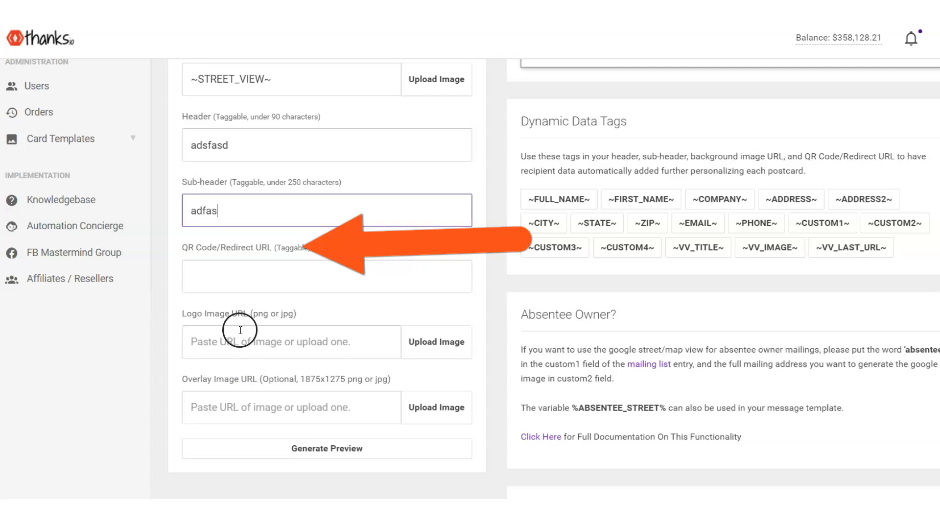
left_click(265, 278)
type("http://g")
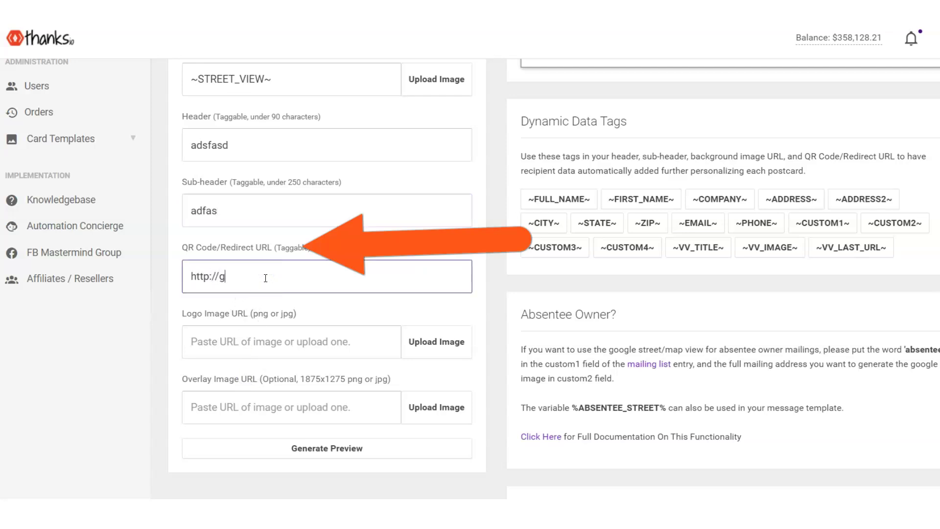
type("oogle.com")
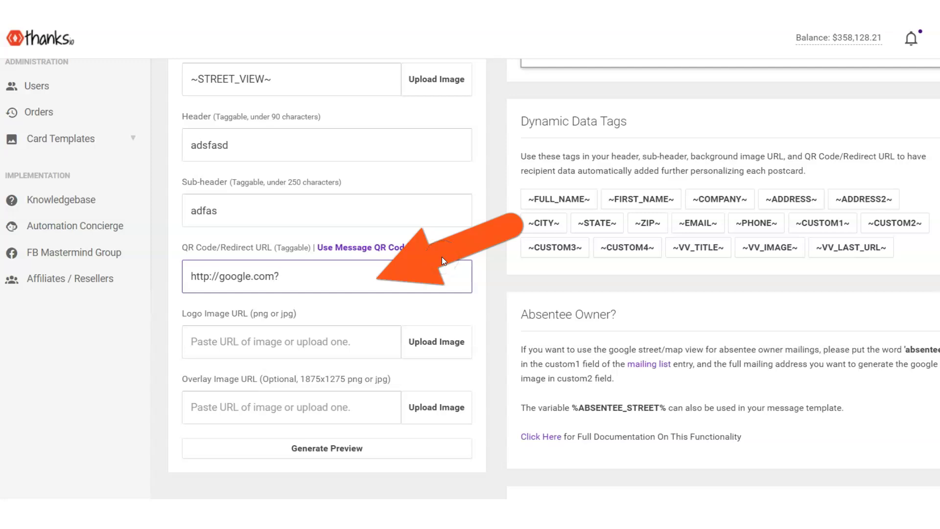
type("?param")
left_click(619, 200)
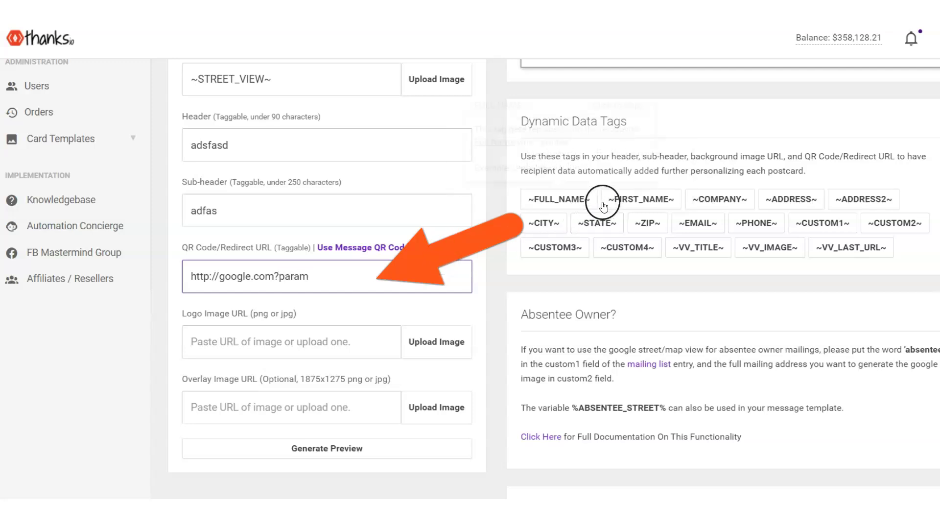
left_click(410, 233)
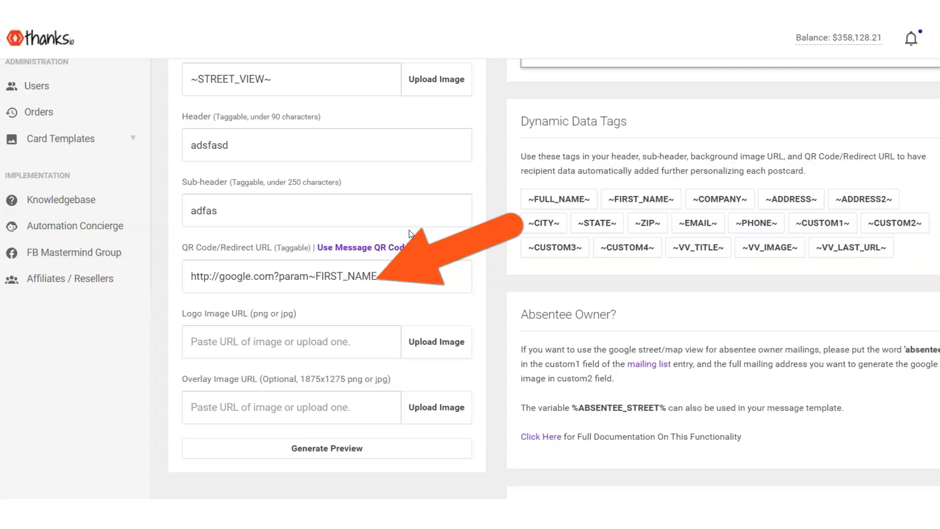
Generate the postcard preview and examine its header, sub-header, QR code and Street View image
scroll(411, 233, "down", 3)
left_click(339, 337)
scroll(463, 350, "up", 5)
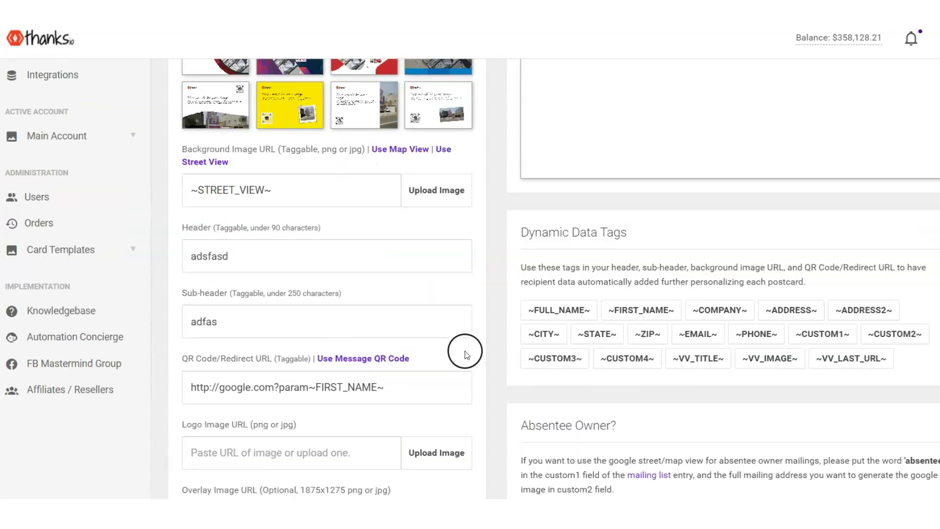
scroll(490, 357, "up", 5)
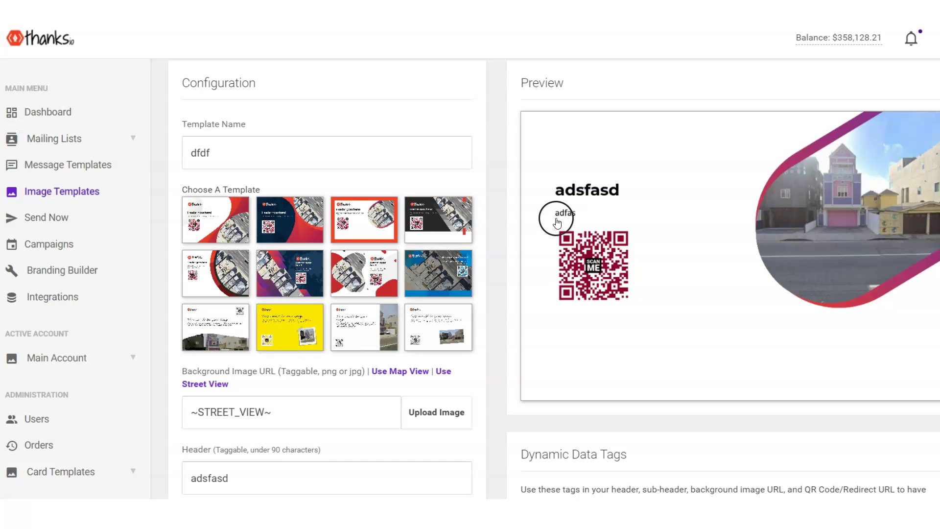
scroll(812, 225, "up", 1)
scroll(764, 235, "down", 1)
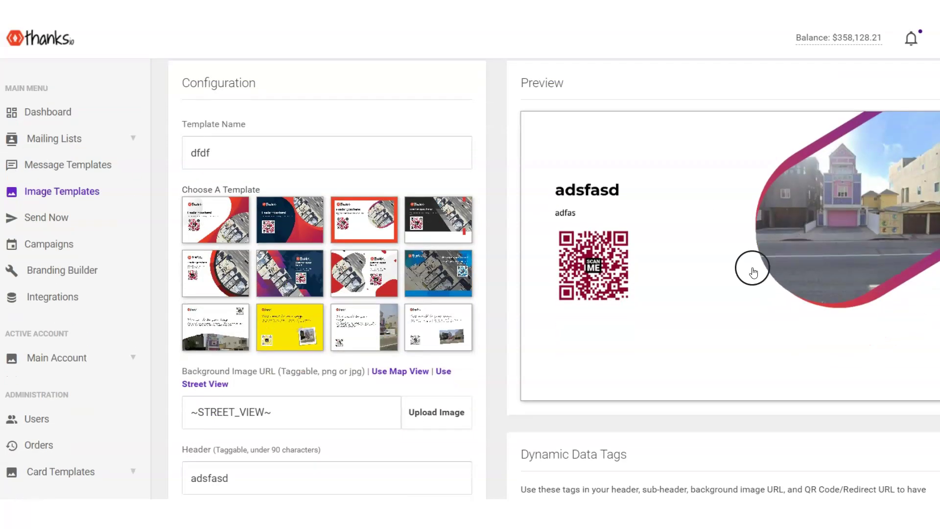
scroll(419, 337, "up", 1)
scroll(445, 338, "down", 11)
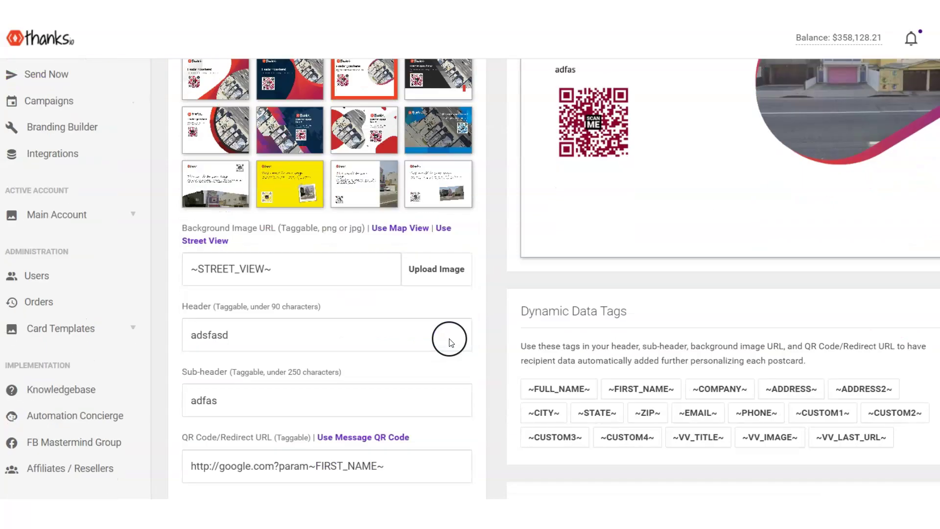
scroll(450, 338, "up", 12)
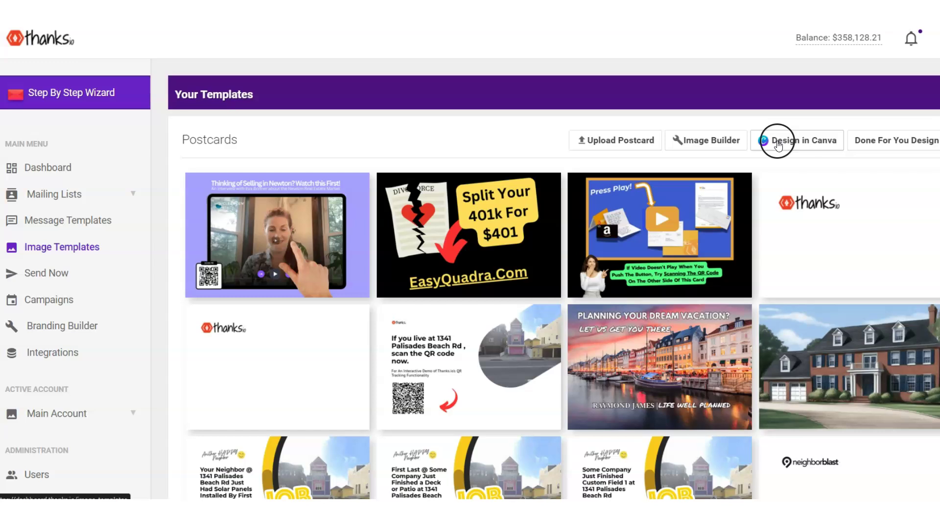
Design a postcard in Canva from the Neutral Simple Calligraphy Business Thank You Postcard template, save it and close its preview
left_click(778, 145)
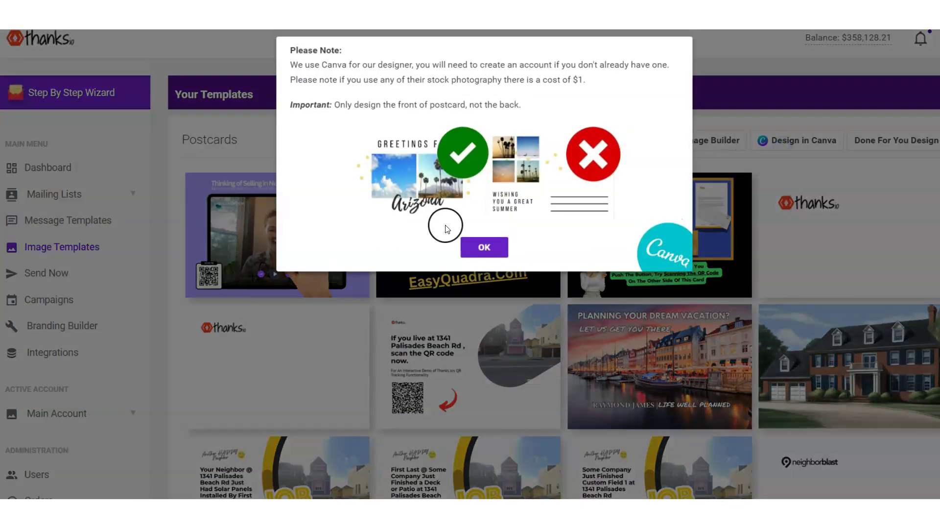
left_click(483, 247)
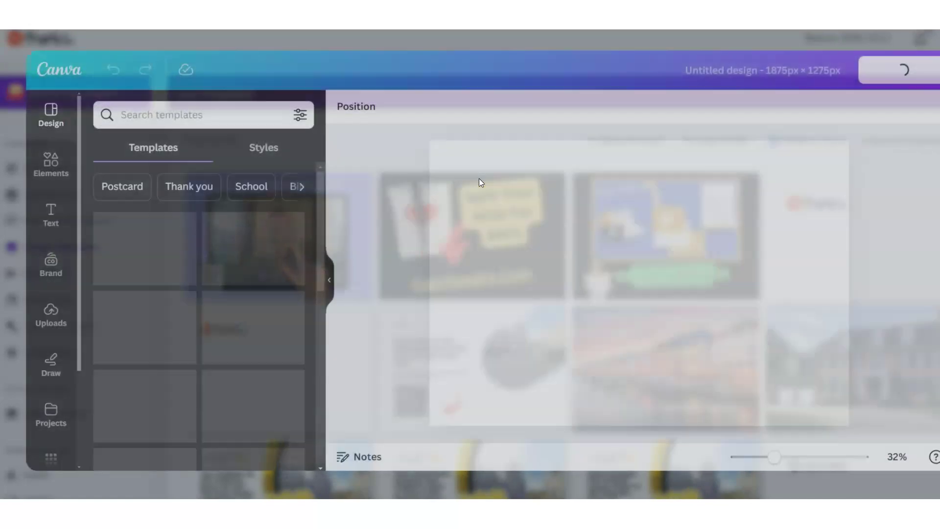
left_click(252, 259)
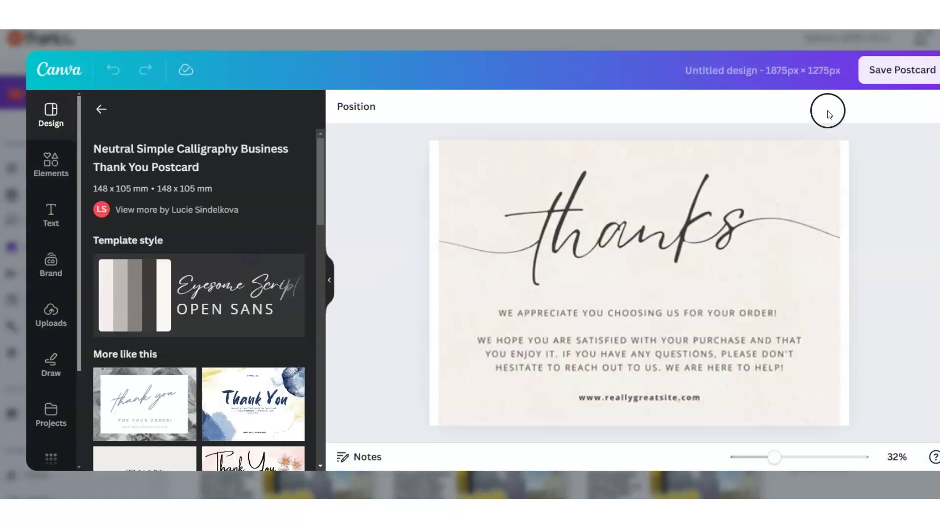
left_click(724, 236)
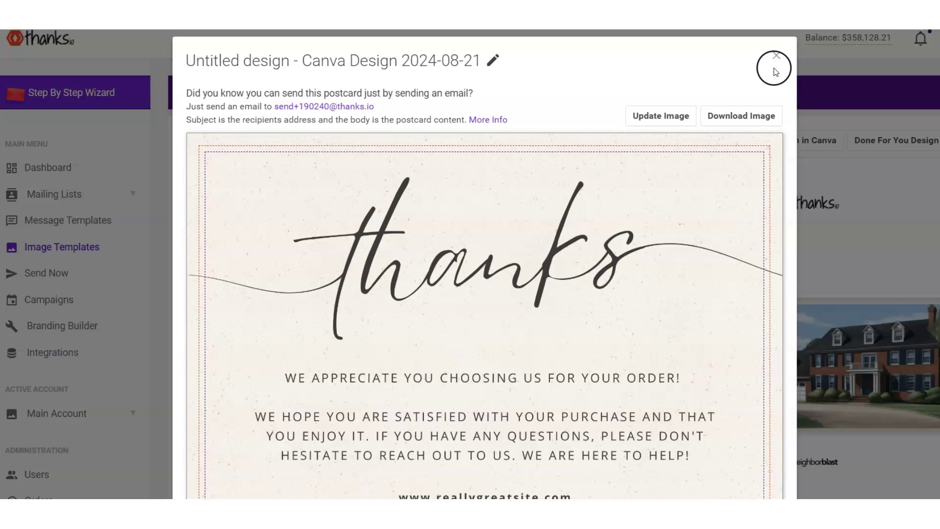
left_click(772, 68)
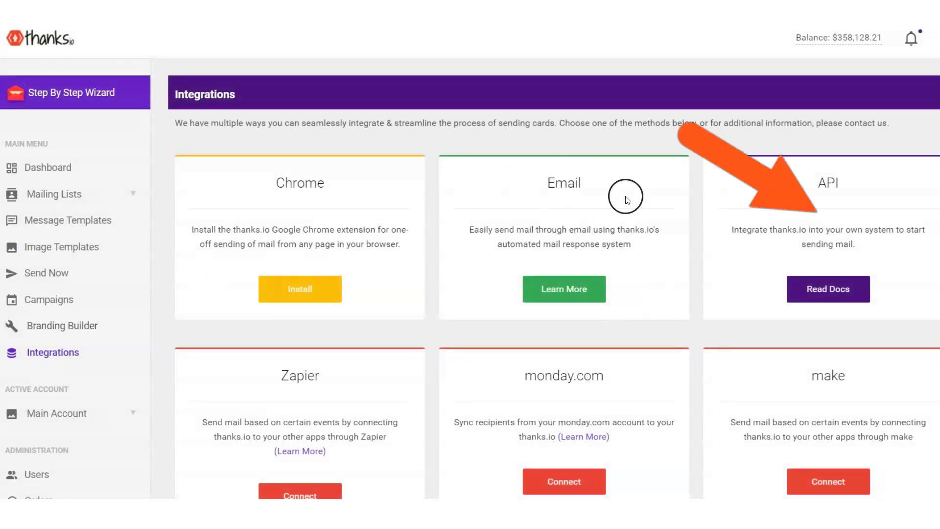
Look through the available integrations, including Zapier, make, monday.com, Integrately, Pabbly, Zoho and the ready-made Zaps
scroll(286, 196, "down", 3)
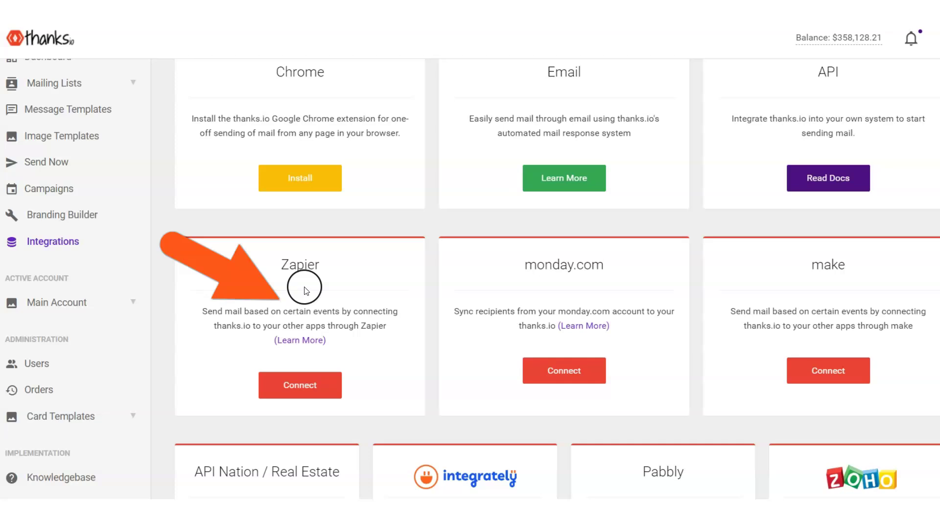
left_click_drag(832, 262, 810, 265)
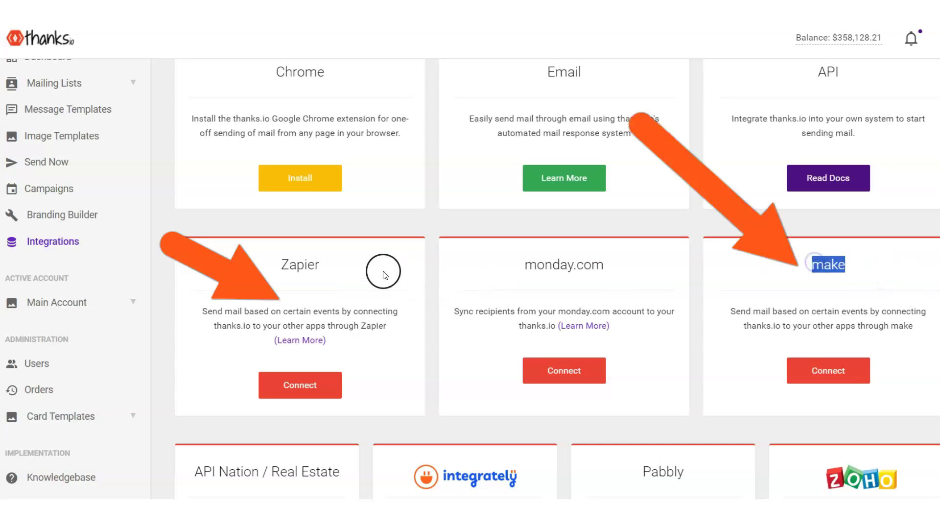
left_click_drag(380, 267, 273, 269)
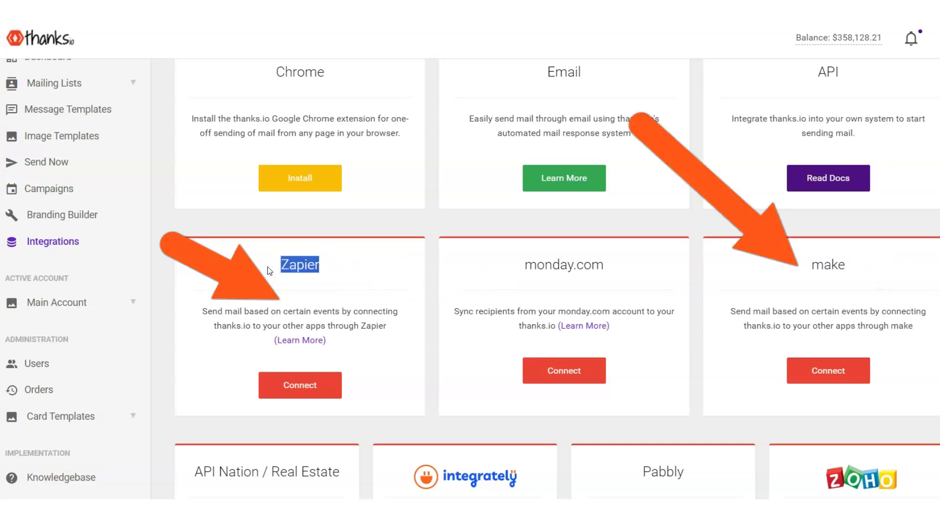
scroll(485, 285, "down", 5)
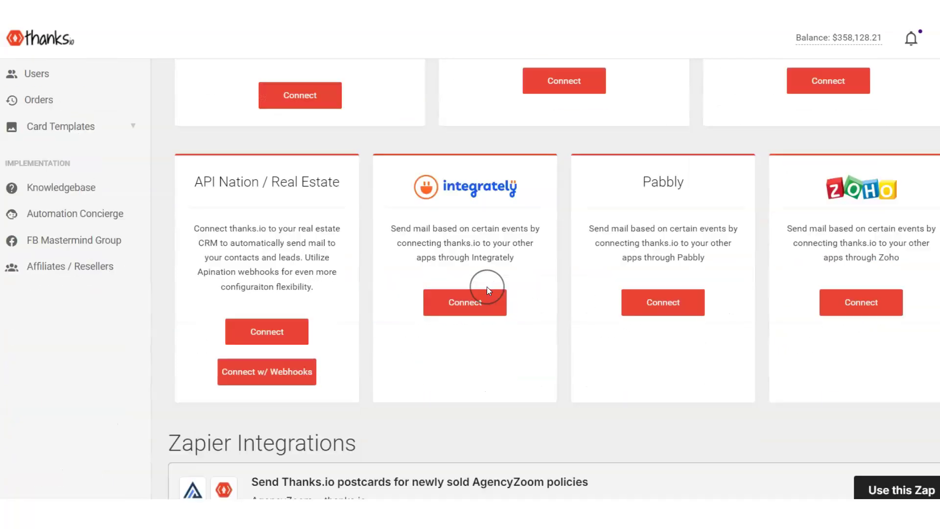
scroll(486, 287, "down", 6)
scroll(487, 286, "up", 13)
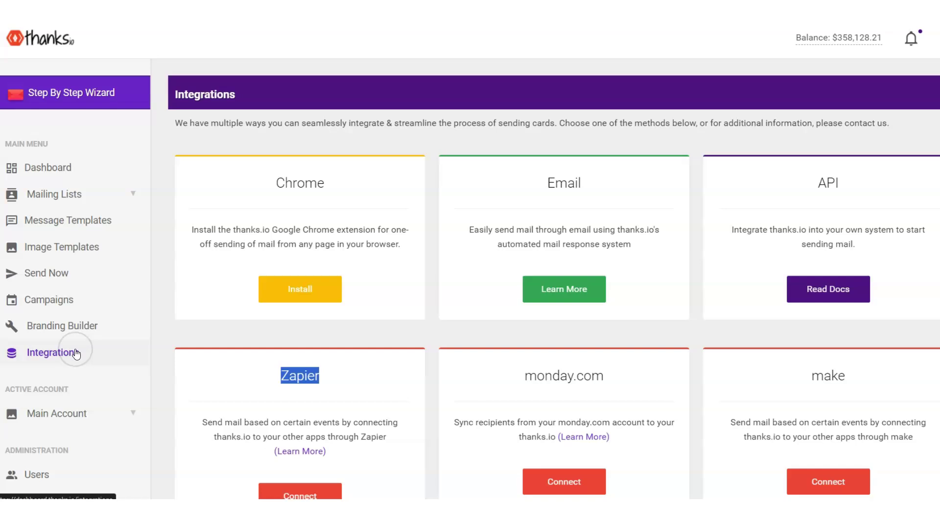
scroll(74, 340, "down", 2)
scroll(67, 345, "up", 2)
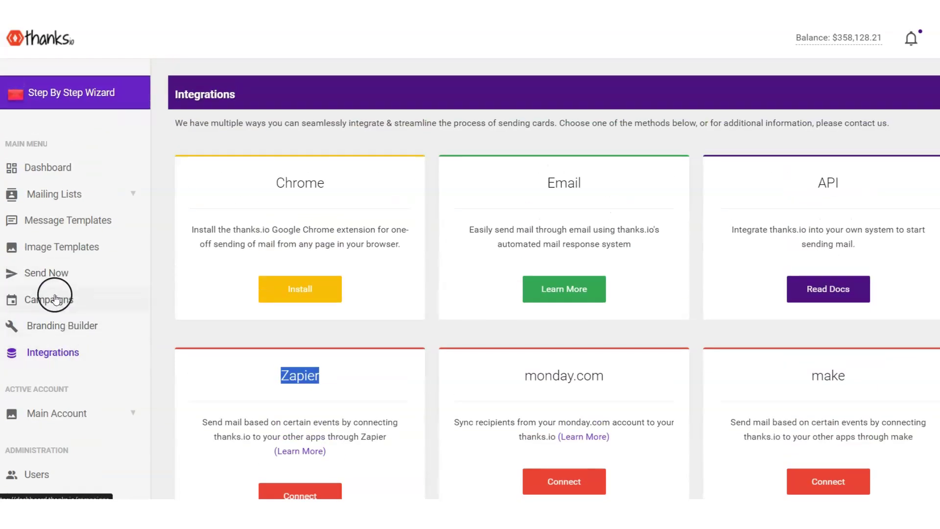
scroll(59, 210, "down", 1)
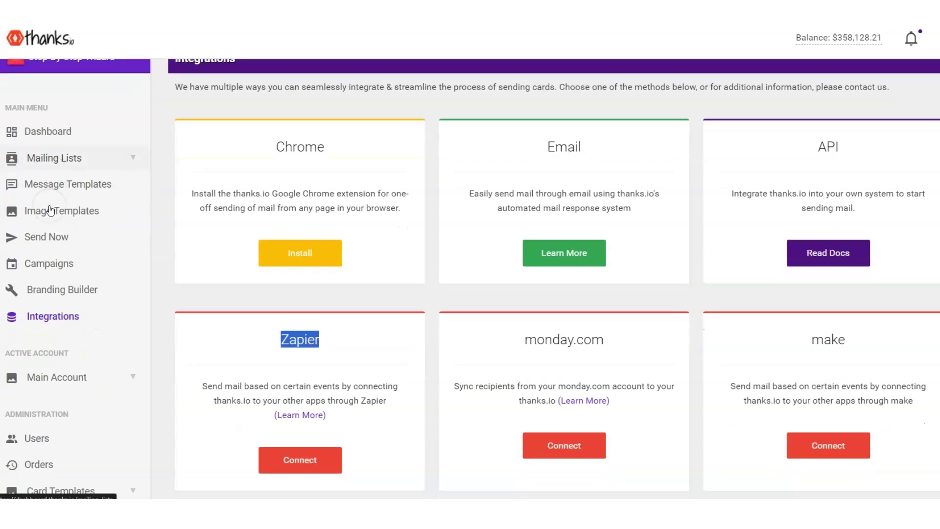
scroll(59, 216, "up", 1)
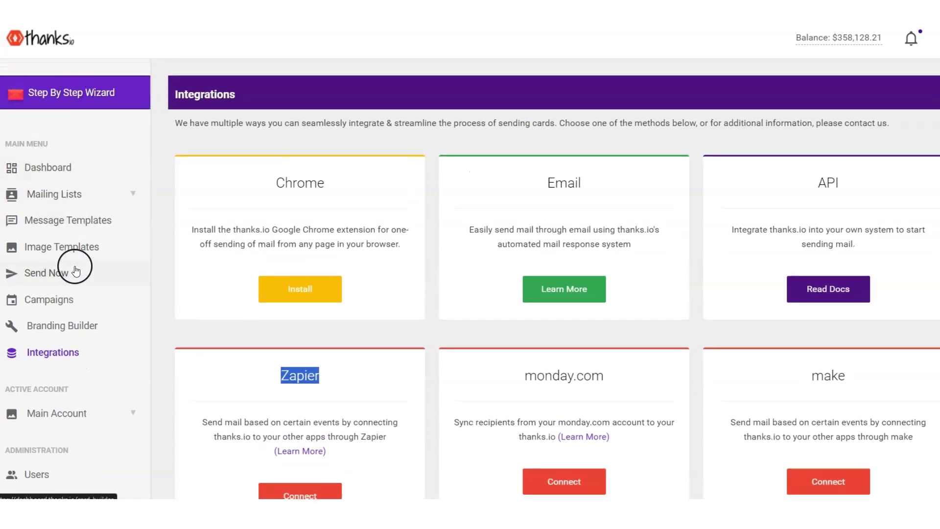
scroll(75, 271, "down", 2)
scroll(77, 263, "up", 2)
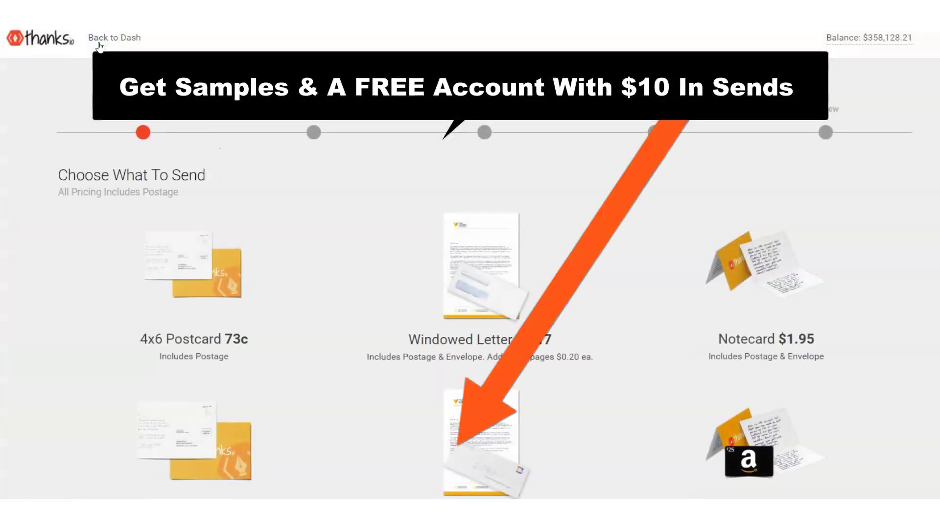
Return to the dashboard and look over the August stats, six-month send history and recent orders
left_click(96, 39)
scroll(120, 340, "down", 5)
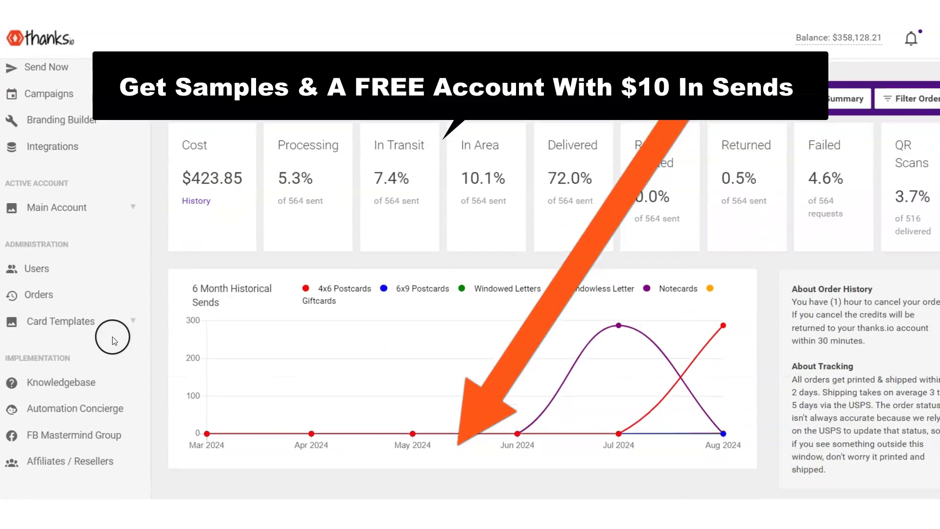
scroll(111, 337, "down", 5)
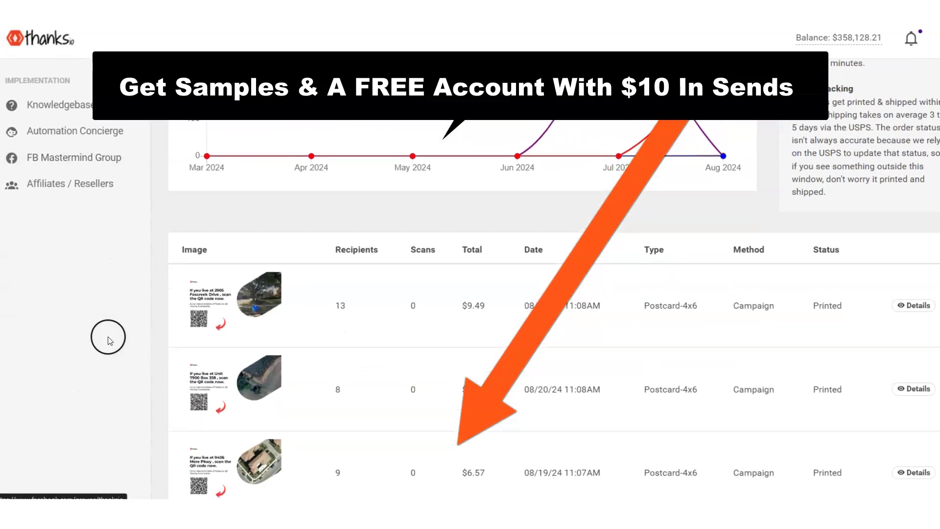
scroll(110, 341, "up", 6)
scroll(65, 172, "up", 1)
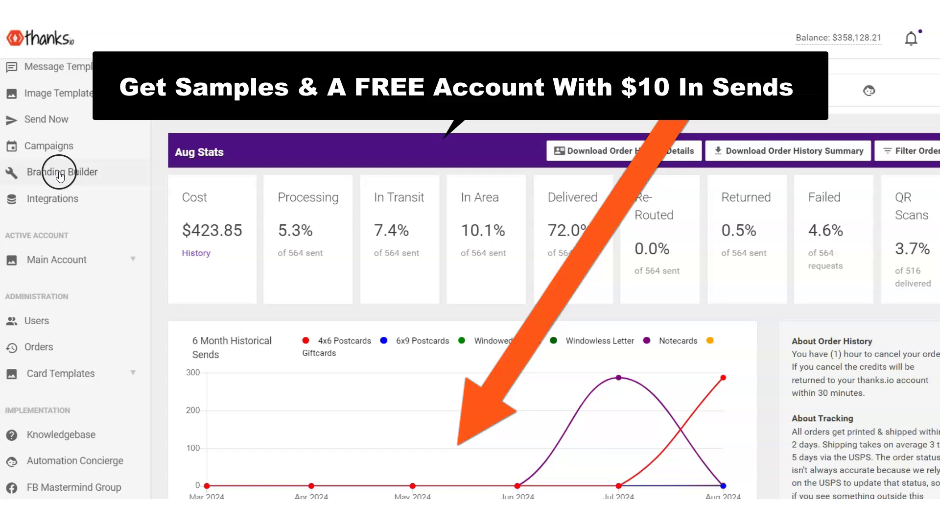
Go to the message templates and open "Notecard Sample New Handwriting" for editing
left_click(62, 79)
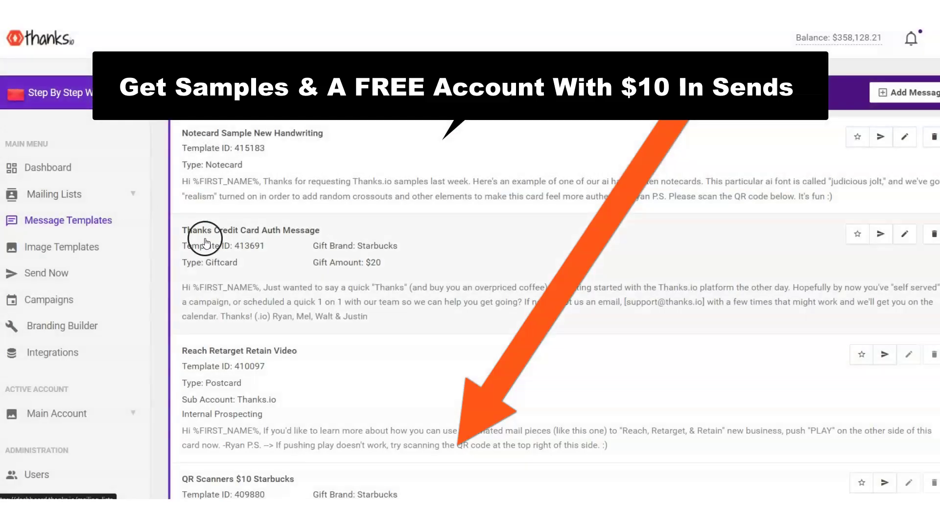
left_click(904, 137)
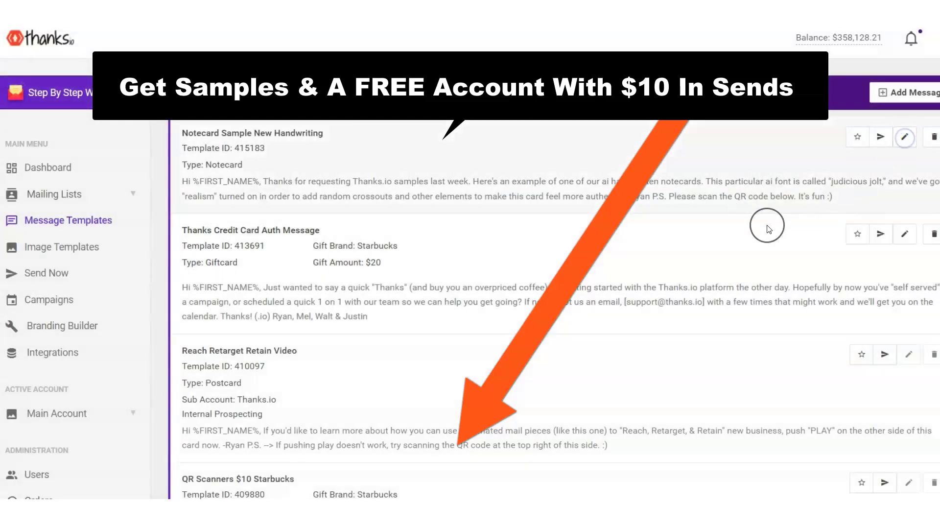
scroll(769, 229, "down", 10)
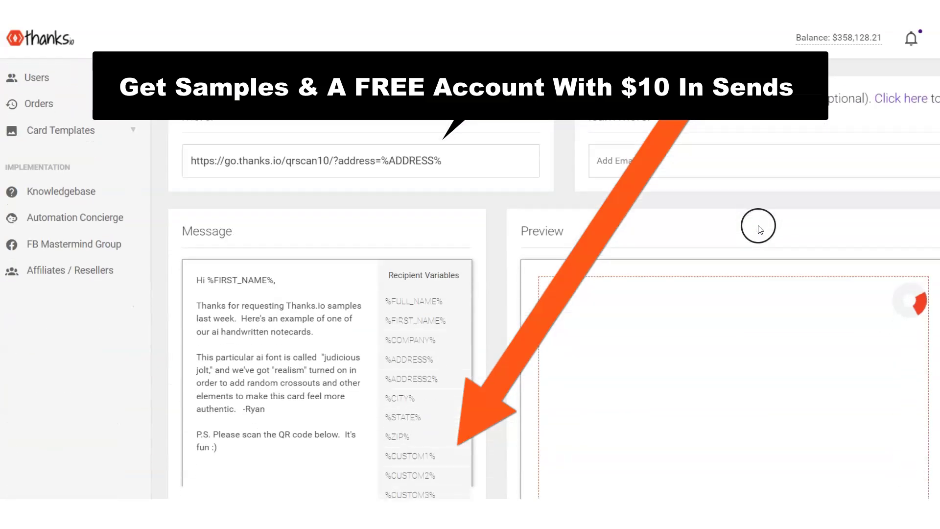
left_click(591, 48)
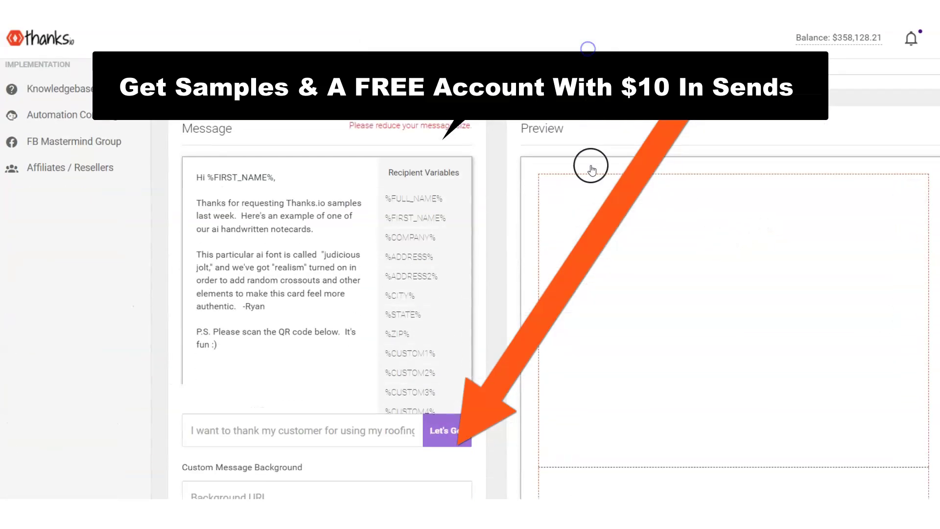
Examine the notecard's message text beside its AI handwritten preview, down to the signature and QR code
scroll(521, 218, "down", 6)
scroll(457, 245, "up", 3)
scroll(636, 240, "down", 6)
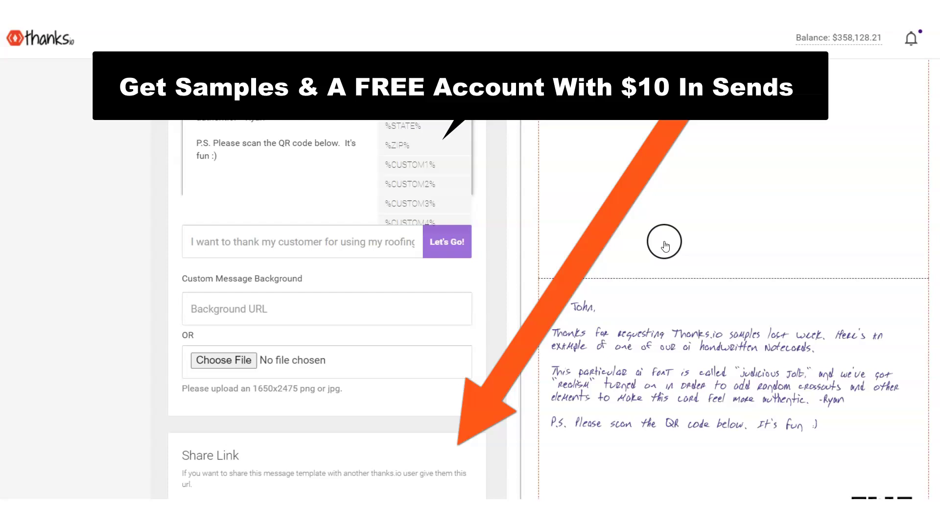
scroll(659, 245, "up", 6)
scroll(657, 245, "up", 3)
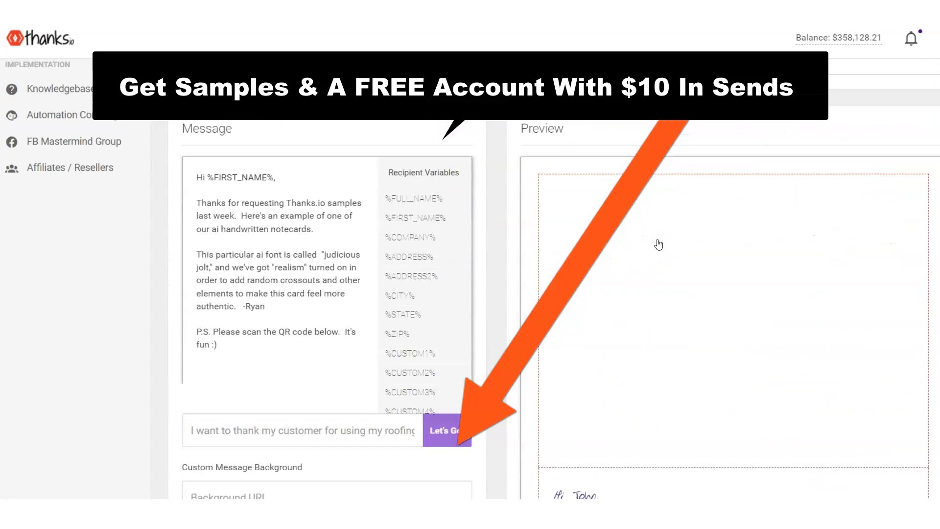
scroll(657, 245, "down", 3)
scroll(656, 244, "down", 3)
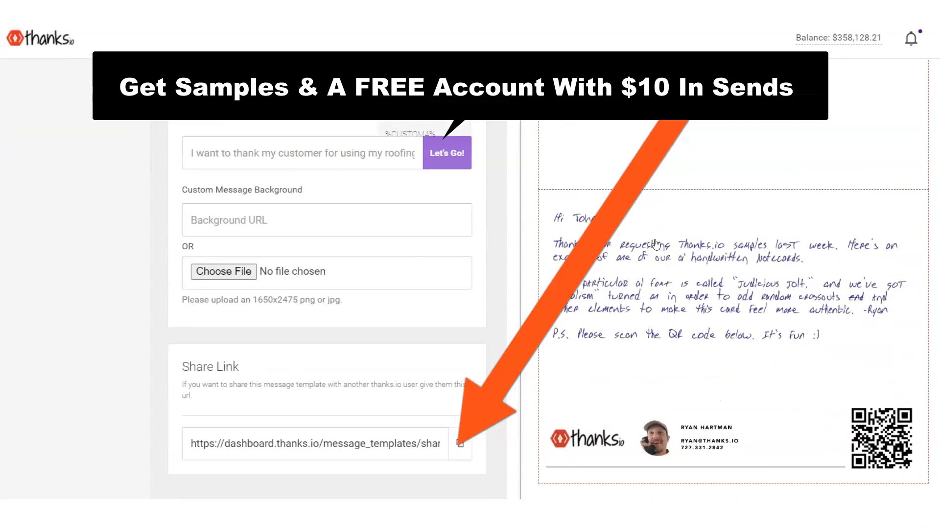
Review the notecard's QR code URL and the AI handwriting styles with their color, size and realism options
scroll(656, 245, "up", 10)
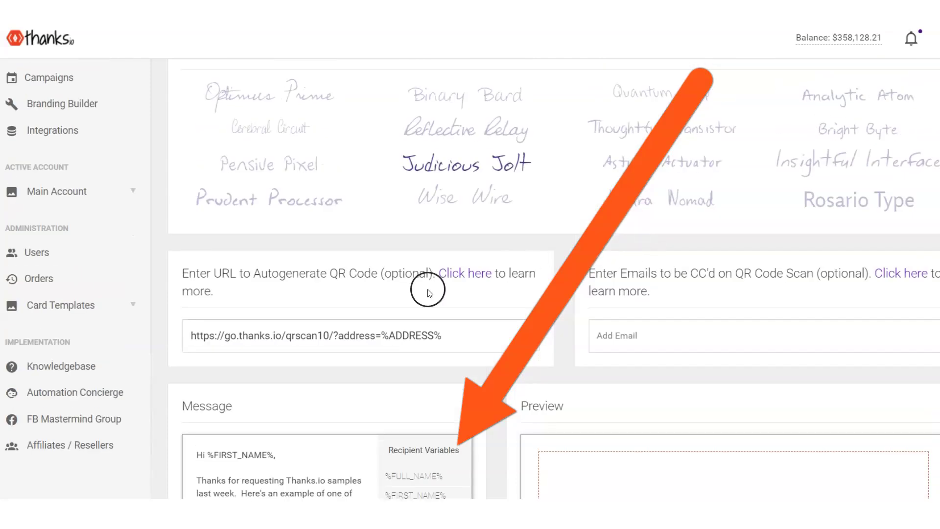
scroll(304, 280, "up", 2)
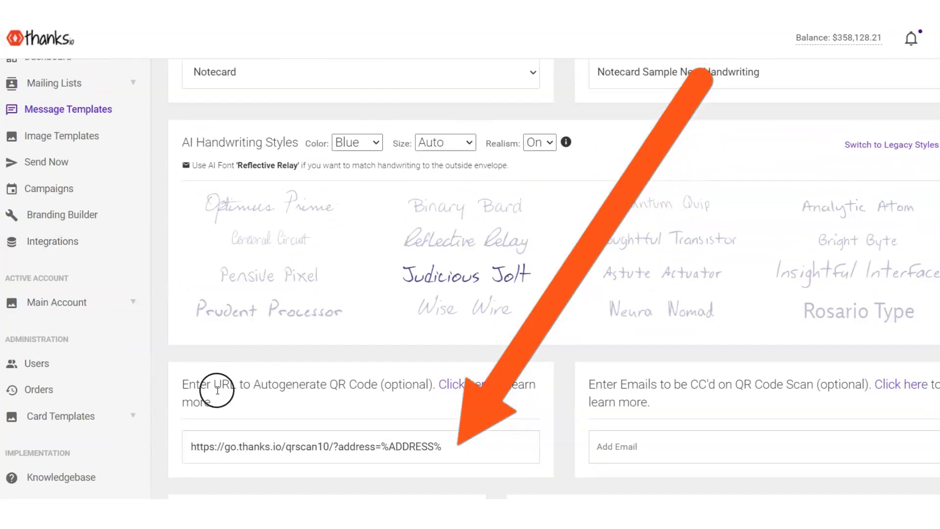
scroll(217, 390, "down", 1)
scroll(217, 390, "up", 2)
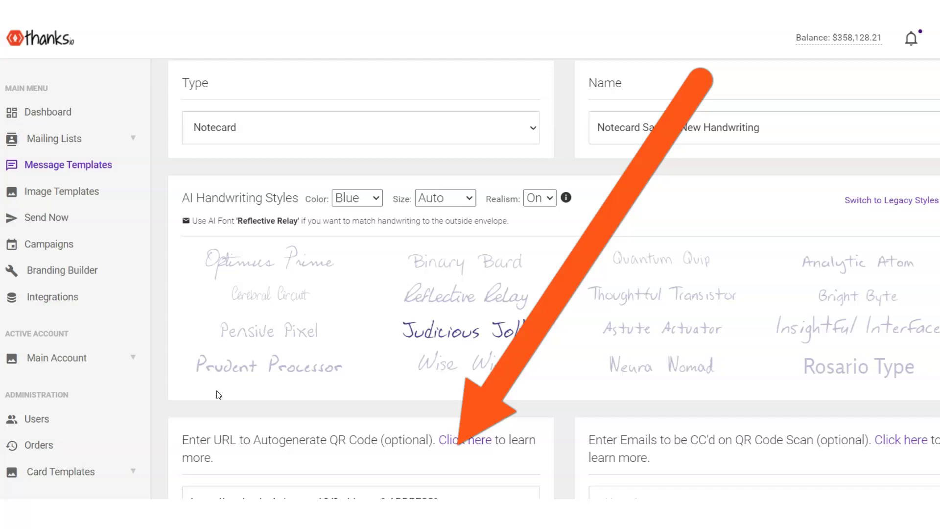
scroll(214, 391, "up", 1)
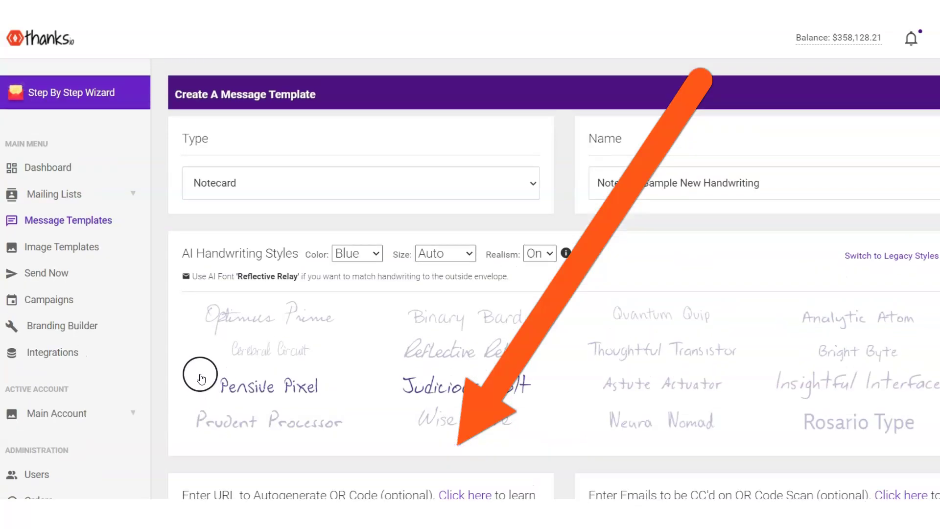
left_click(235, 342)
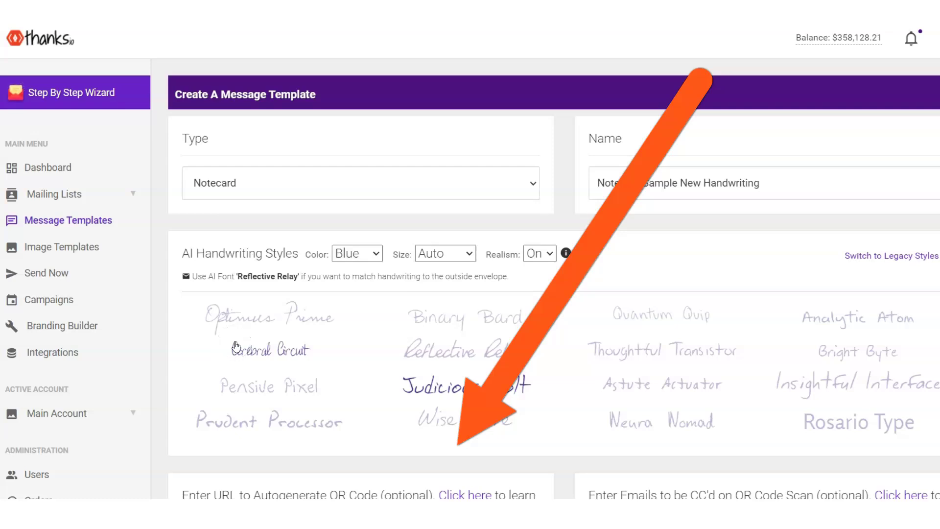